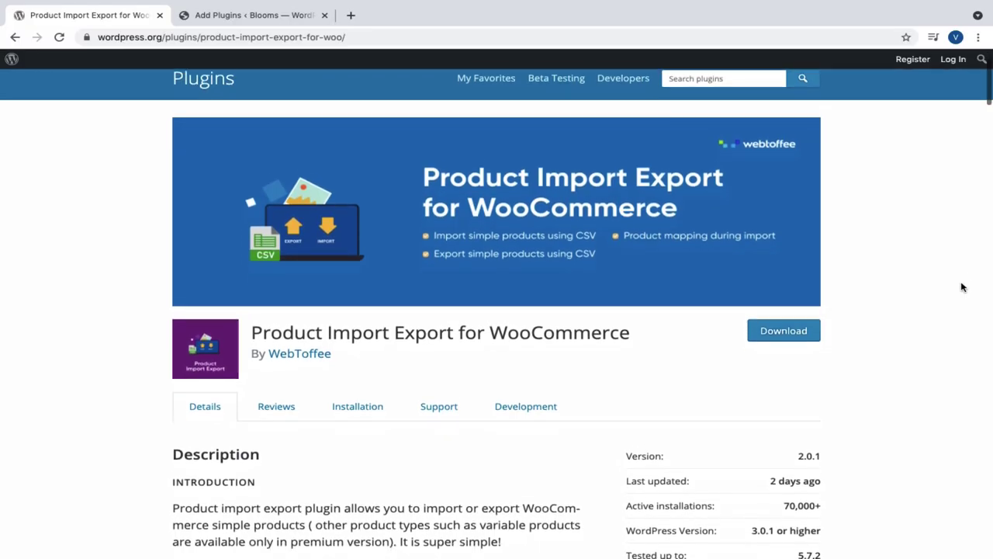
Scroll through the Product Import Export for WooCommerce plugin page's description and feature list
{"action": "scroll", "coordinate": [960, 287], "scroll_direction": "down", "scroll_amount": 1}
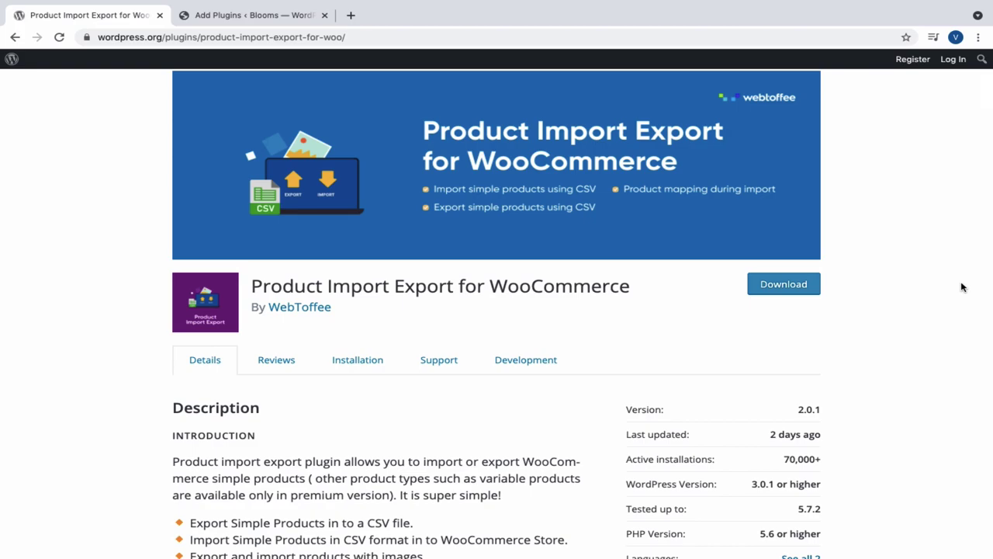
{"action": "scroll", "coordinate": [960, 287], "scroll_direction": "down", "scroll_amount": 3}
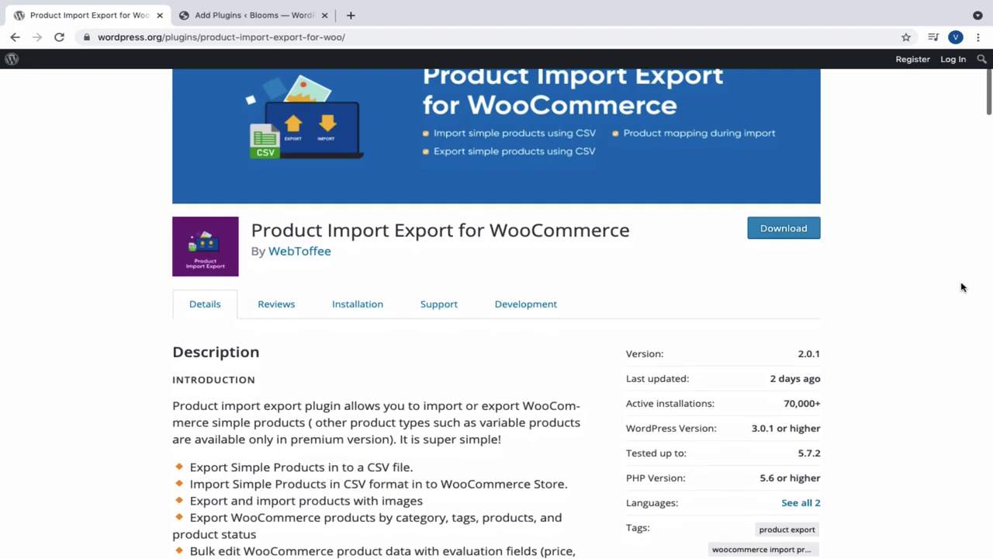
{"action": "scroll", "coordinate": [961, 287], "scroll_direction": "down", "scroll_amount": 1}
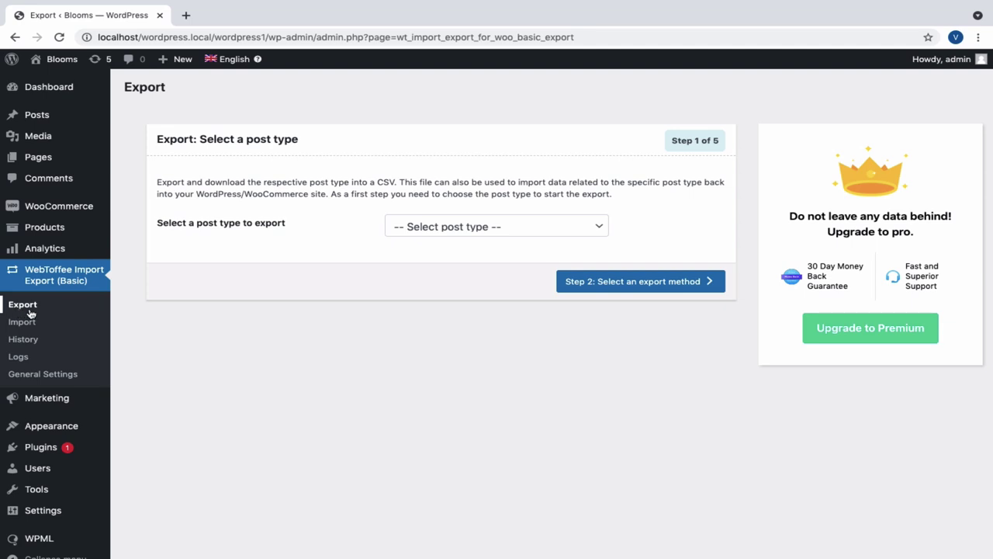
Select Product as the export post type and advance to the export method step
{"action": "left_click", "coordinate": [426, 232]}
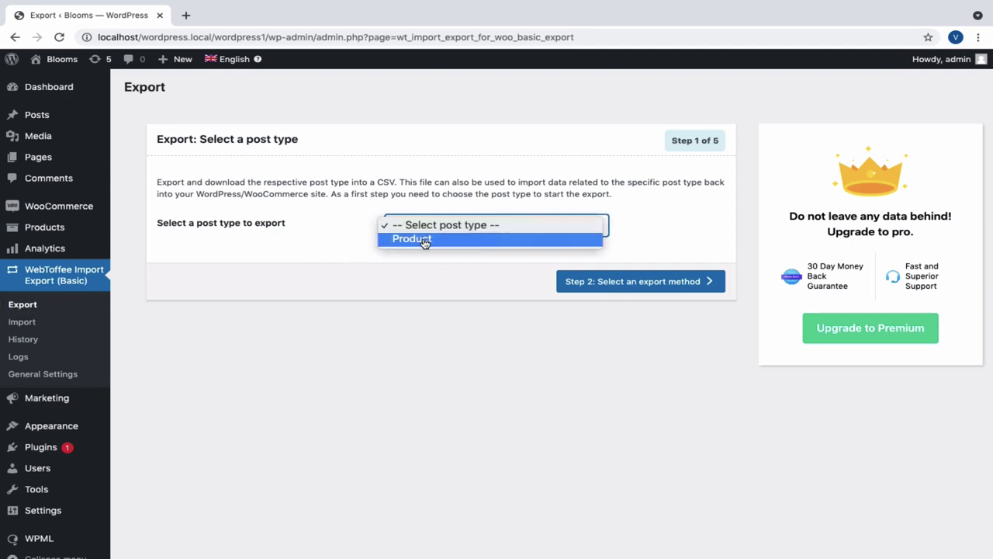
{"action": "left_click", "coordinate": [424, 241]}
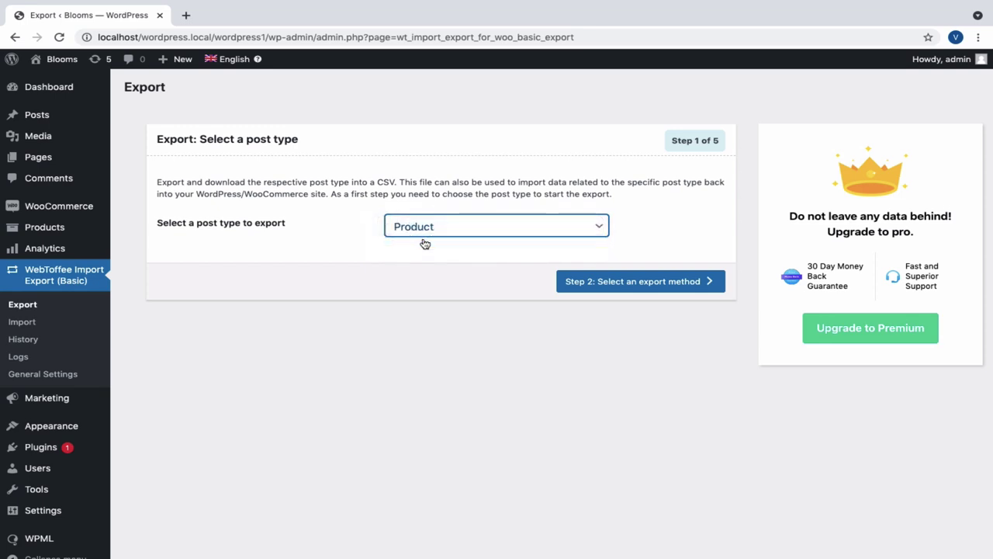
{"action": "left_click", "coordinate": [603, 282]}
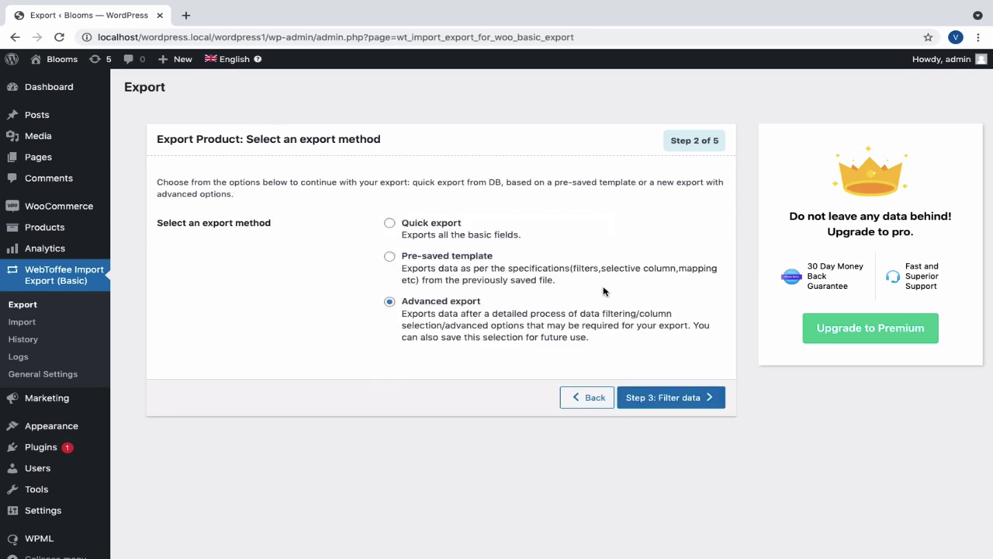
Try Quick export and the Clothes pre-saved template, then settle on Advanced export
{"action": "left_click", "coordinate": [390, 224]}
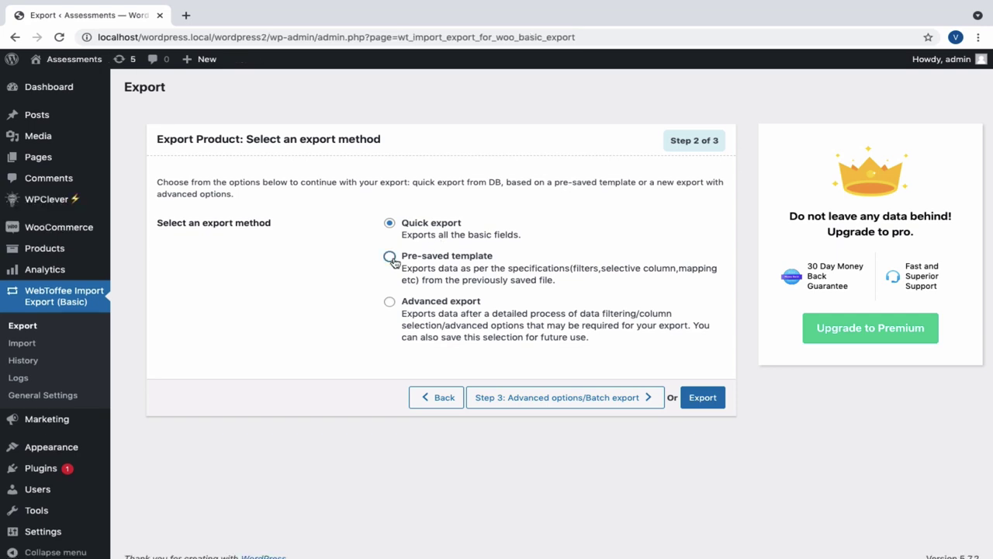
{"action": "left_click", "coordinate": [390, 257]}
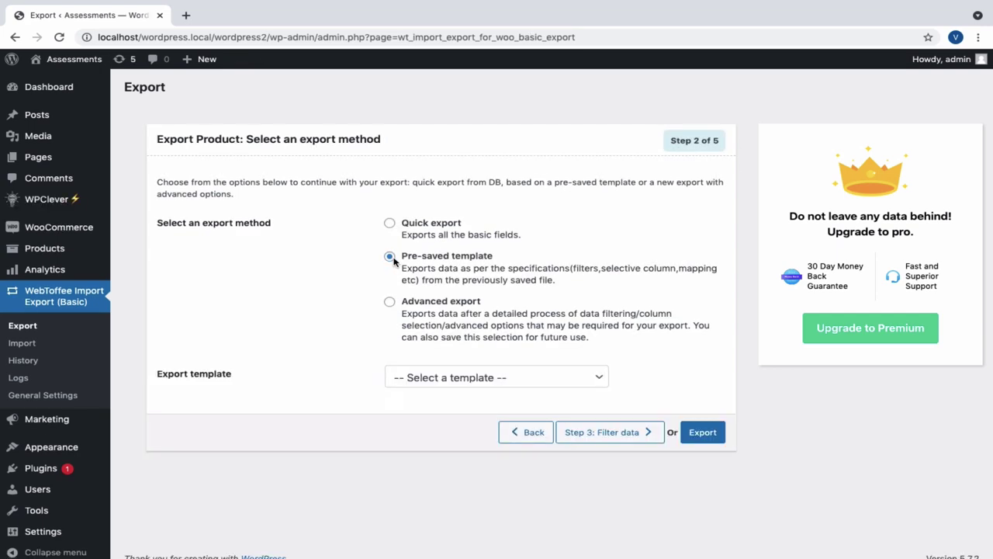
{"action": "left_click", "coordinate": [427, 386]}
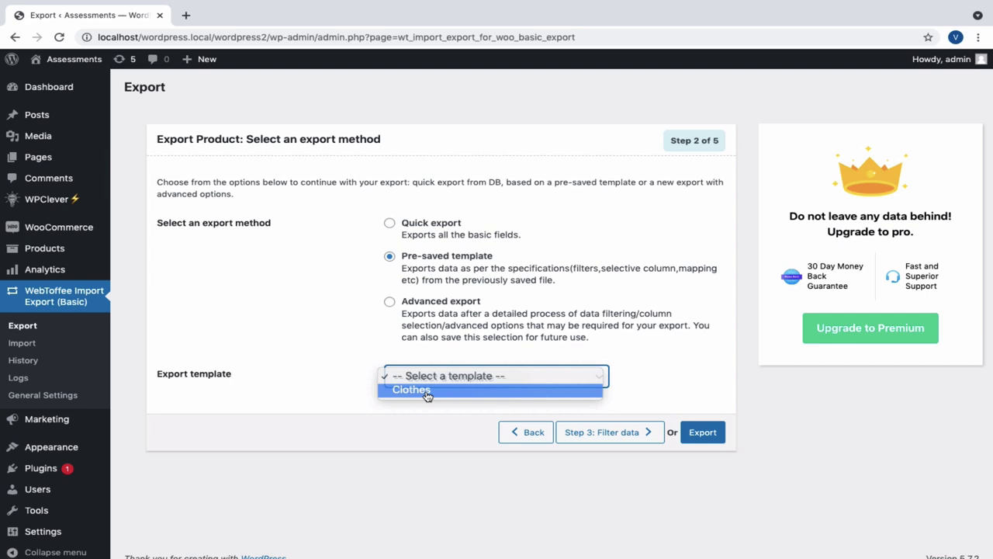
{"action": "left_click", "coordinate": [426, 390]}
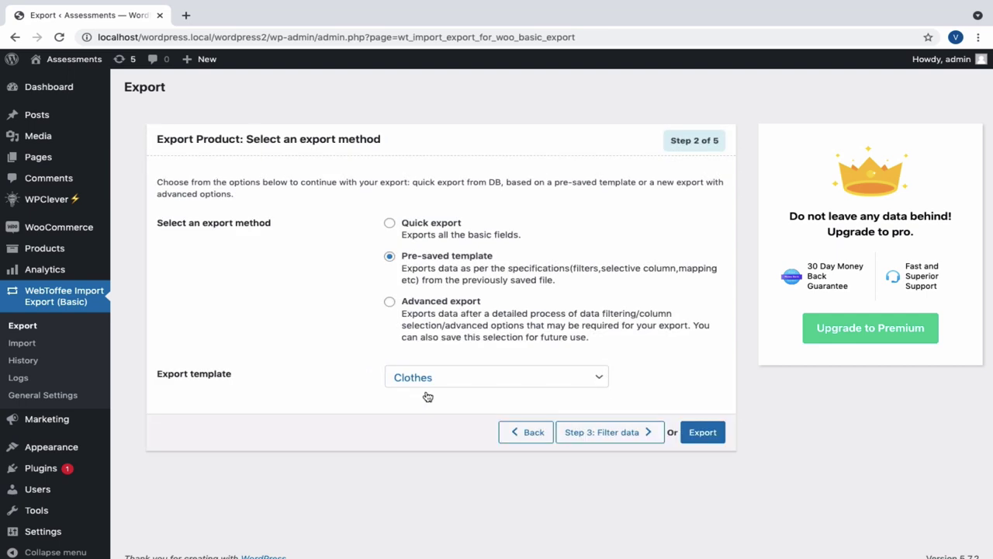
{"action": "left_click", "coordinate": [390, 302]}
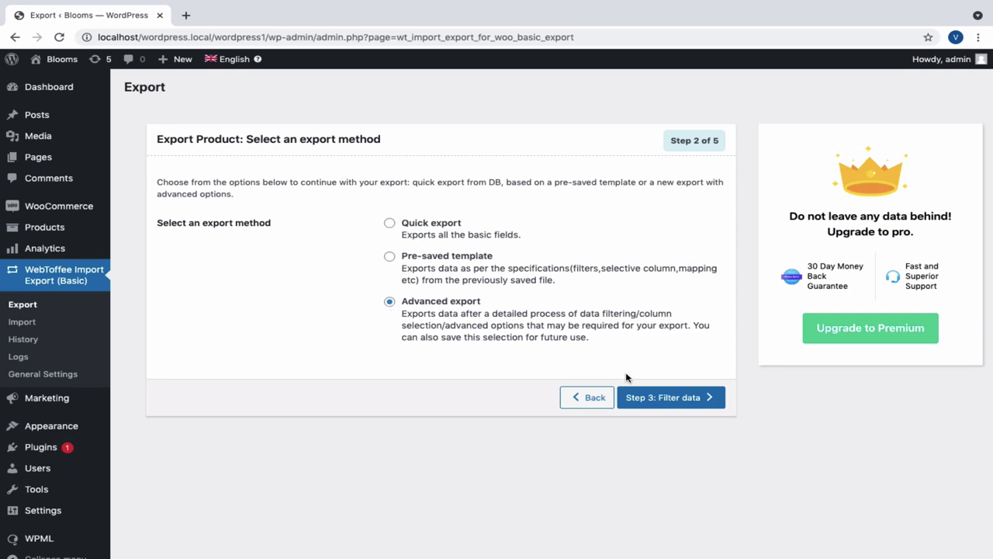
On the filter step, limit the export to 100 products and skip the first 10
{"action": "left_click", "coordinate": [629, 395]}
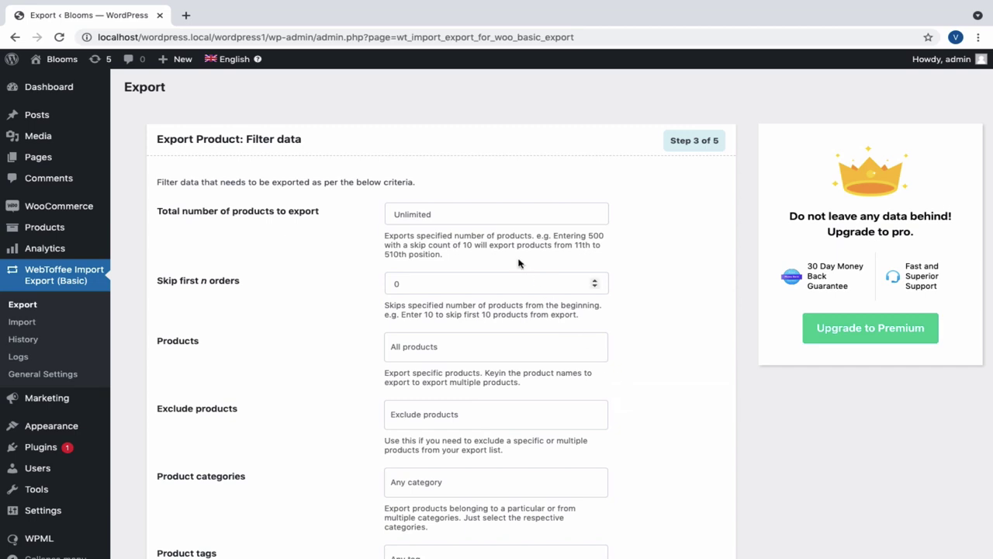
{"action": "left_click", "coordinate": [488, 217]}
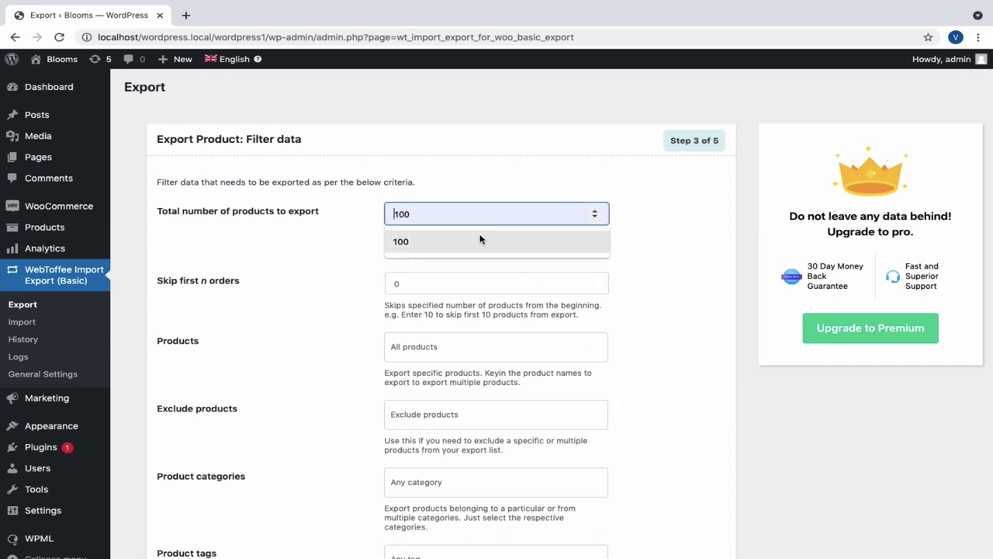
{"action": "left_click", "coordinate": [476, 241]}
{"action": "left_click", "coordinate": [459, 284]}
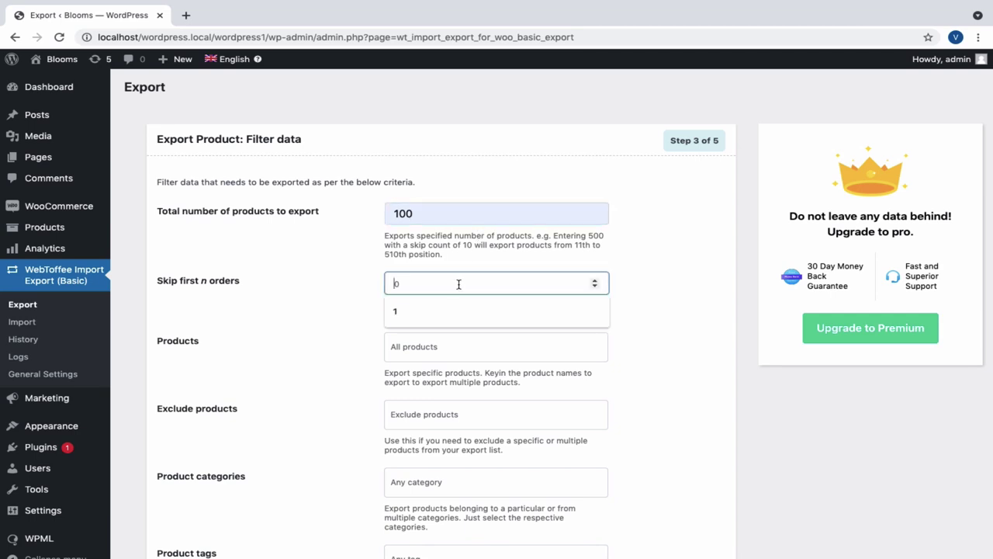
{"action": "type", "text": "10"}
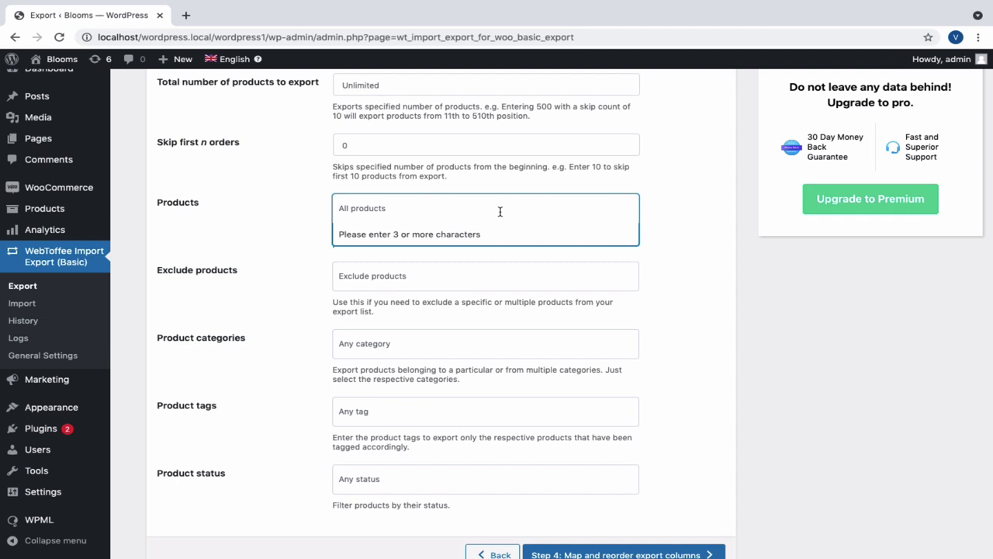
Exclude the Cap (SL002) product, leaving categories and statuses unfiltered
{"action": "left_click", "coordinate": [500, 211]}
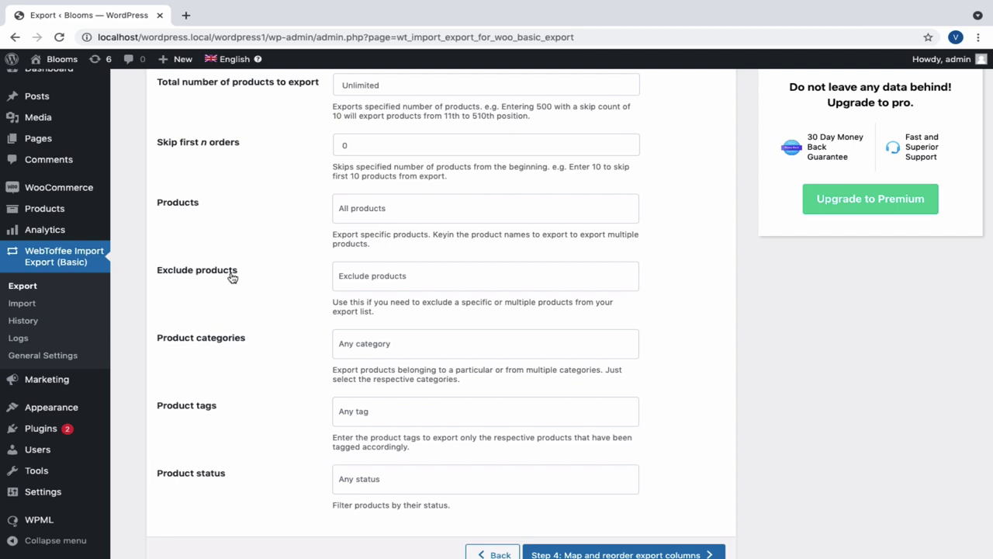
{"action": "left_click", "coordinate": [357, 276]}
{"action": "type", "text": "ca"}
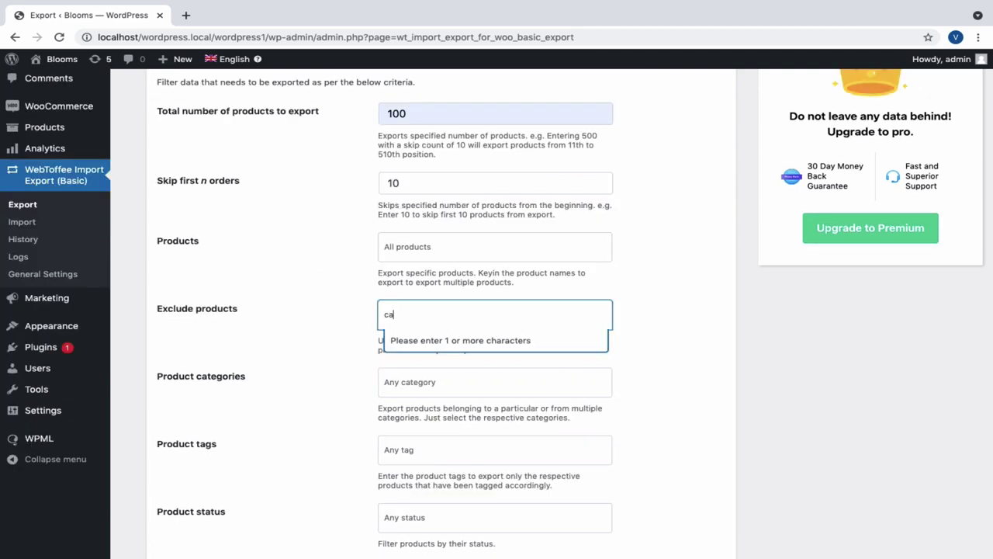
{"action": "type", "text": "p"}
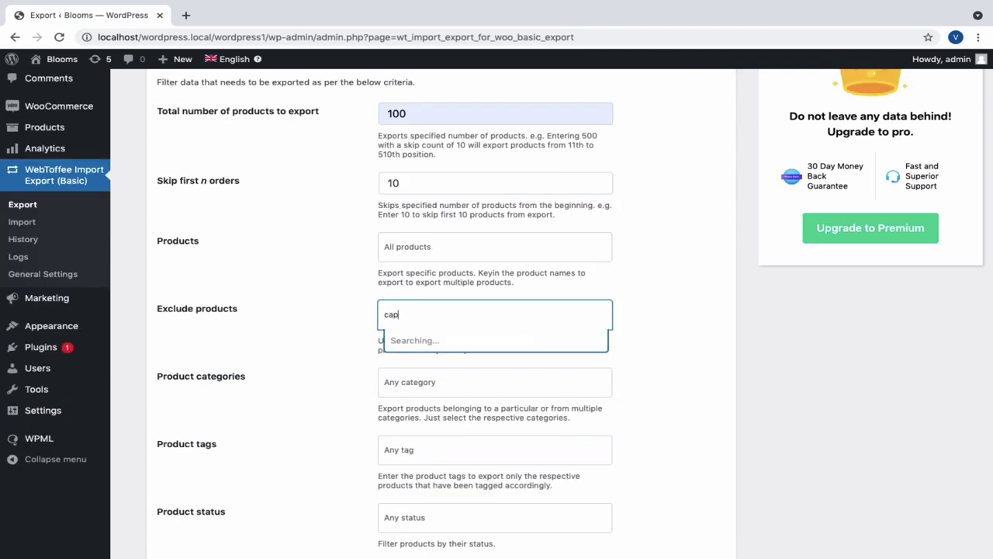
{"action": "left_click", "coordinate": [443, 343]}
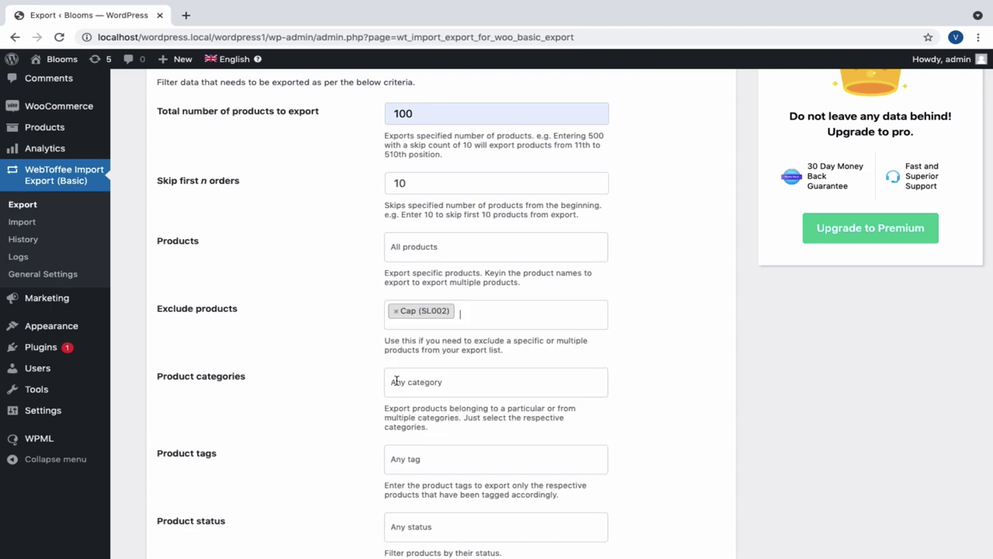
{"action": "left_click", "coordinate": [395, 381]}
{"action": "scroll", "coordinate": [396, 381], "scroll_direction": "down", "scroll_amount": 2}
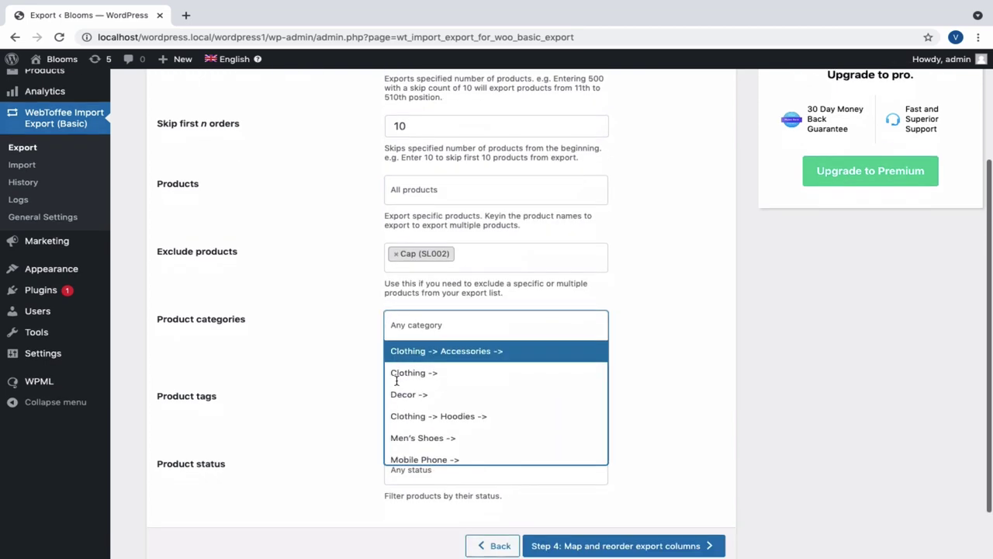
{"action": "left_click", "coordinate": [353, 344]}
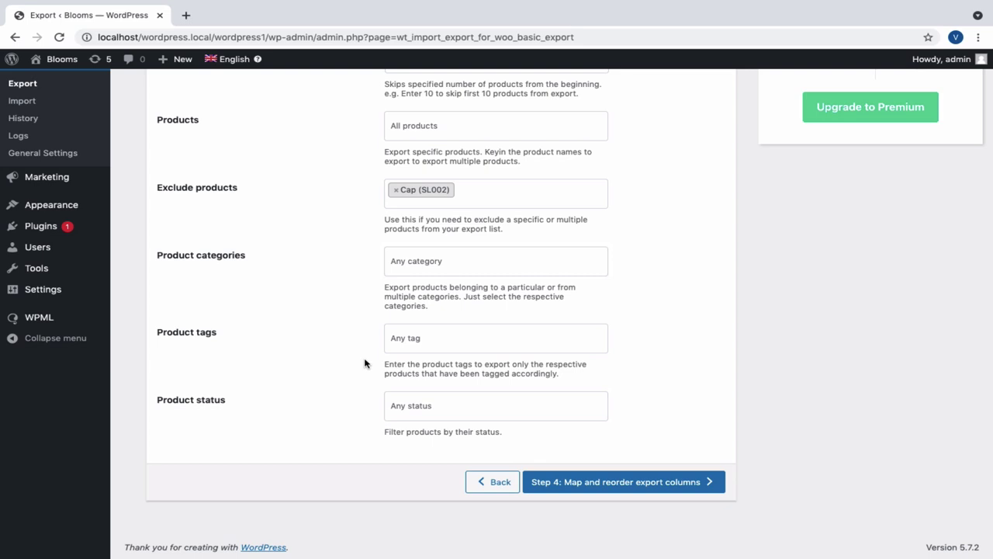
{"action": "left_click", "coordinate": [408, 405]}
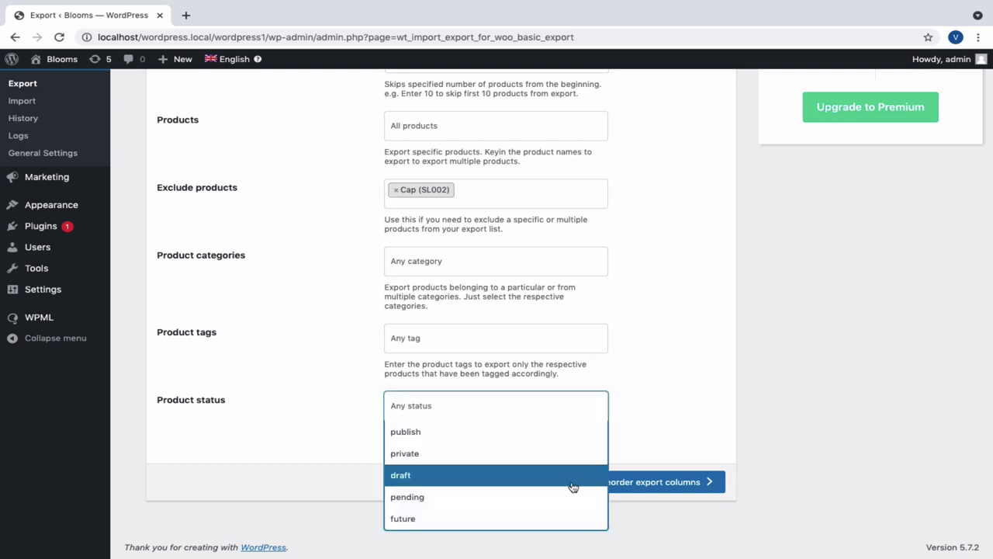
{"action": "left_click", "coordinate": [629, 463]}
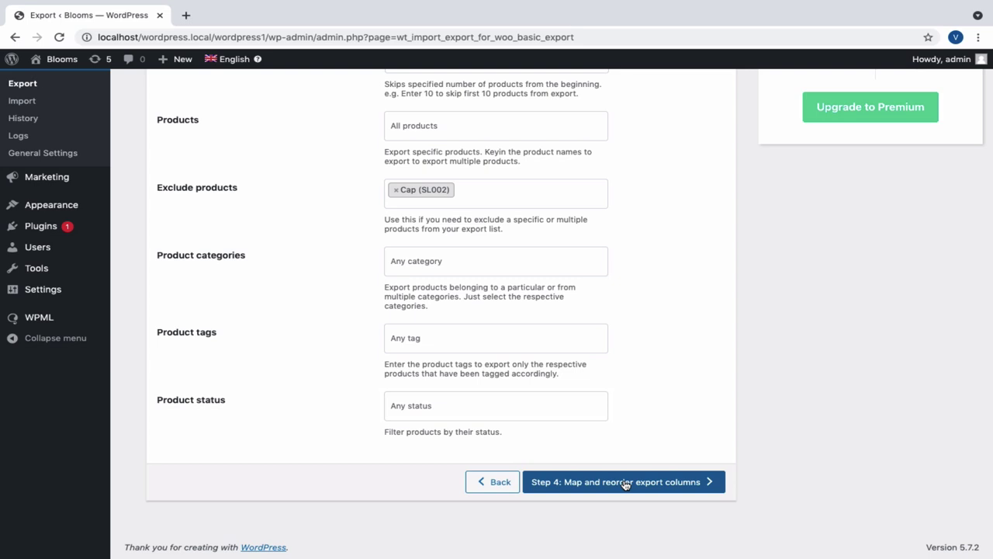
Review the export column mapping, checking Product Name and expanding the 12 Attributes columns
{"action": "left_click", "coordinate": [625, 485]}
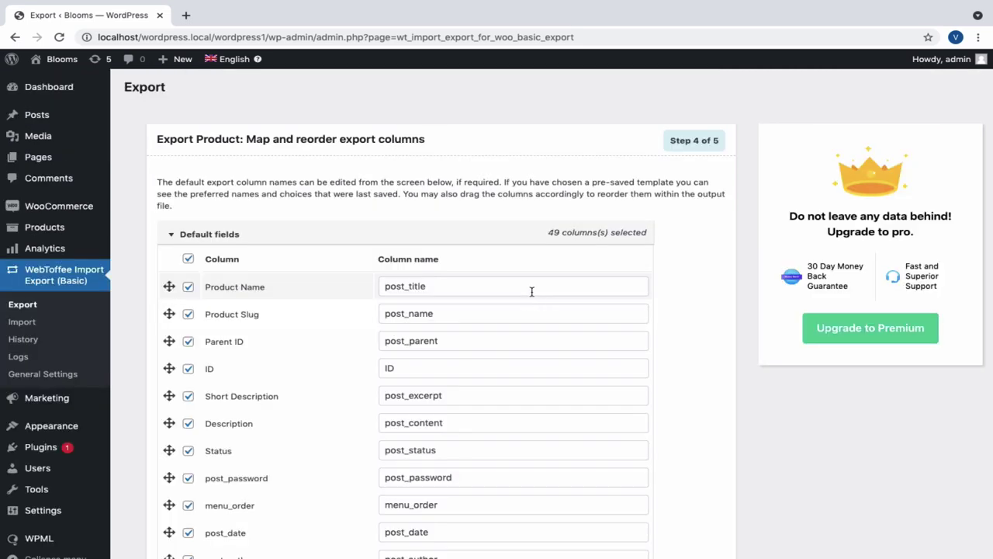
{"action": "left_click", "coordinate": [531, 291]}
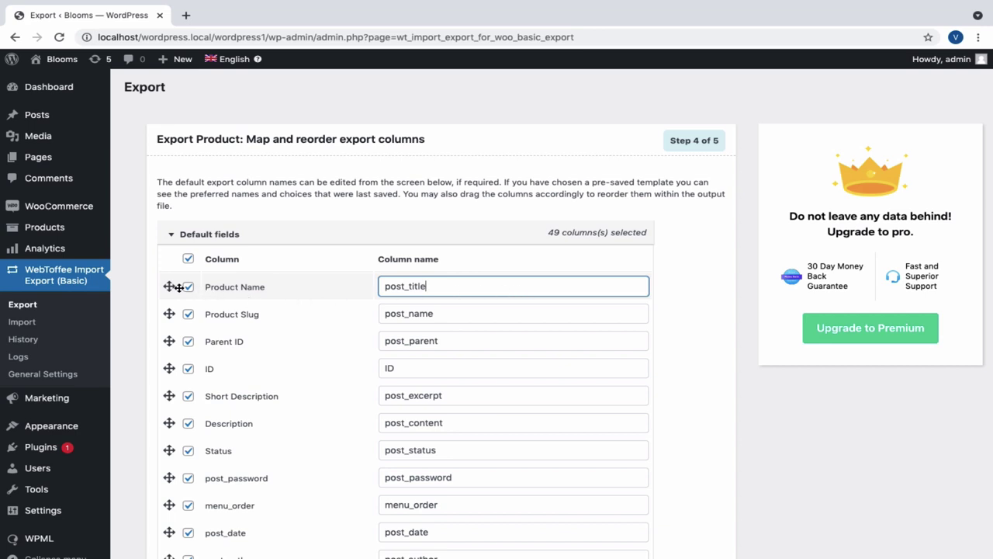
{"action": "mouse_move", "coordinate": [179, 287]}
{"action": "left_mouse_down"}
{"action": "mouse_move", "coordinate": [178, 324]}
{"action": "mouse_move", "coordinate": [179, 289]}
{"action": "left_mouse_up"}
{"action": "scroll", "coordinate": [178, 372], "scroll_direction": "down", "scroll_amount": 20}
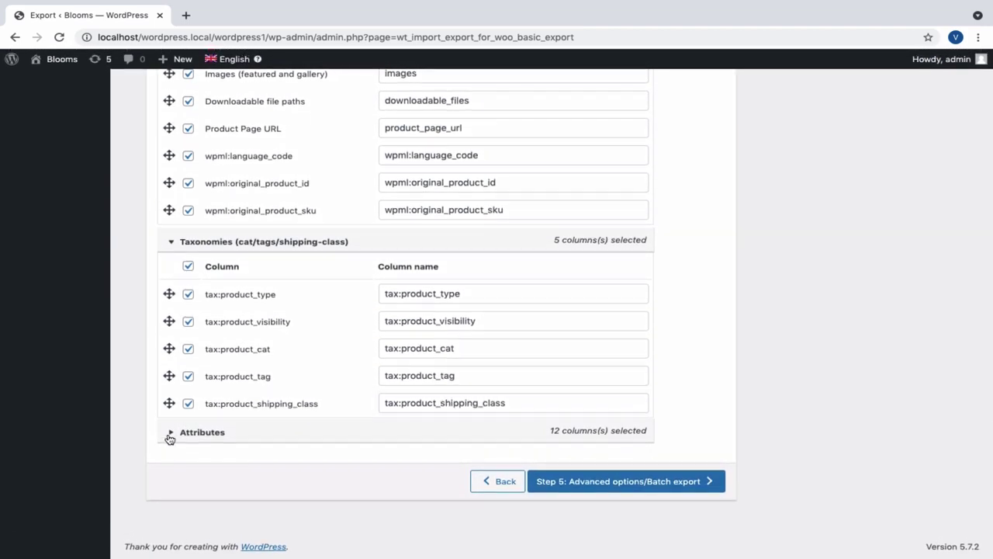
{"action": "left_click", "coordinate": [170, 435]}
{"action": "scroll", "coordinate": [169, 438], "scroll_direction": "down", "scroll_amount": 5}
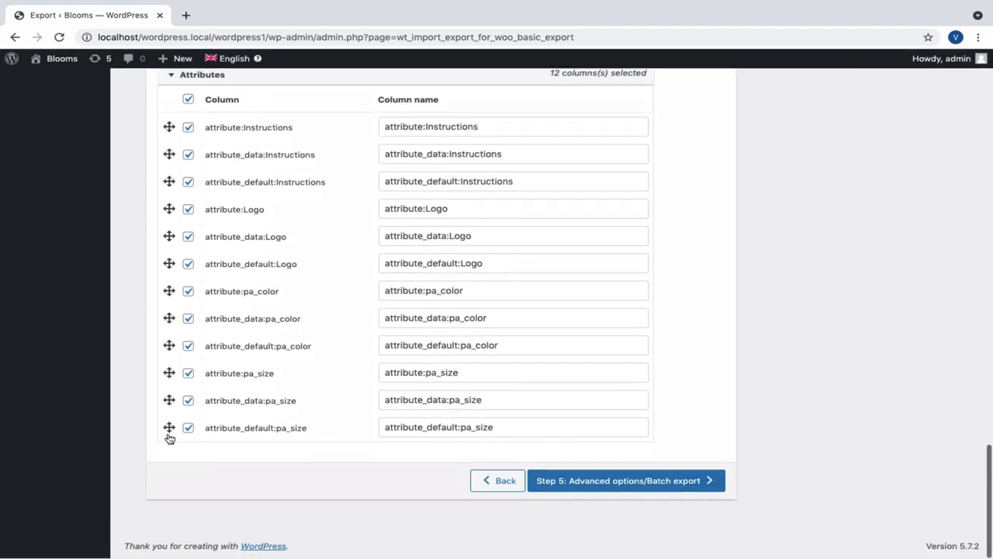
On the batch options step, save the export settings as the 'Footwear' template
{"action": "left_click", "coordinate": [547, 485]}
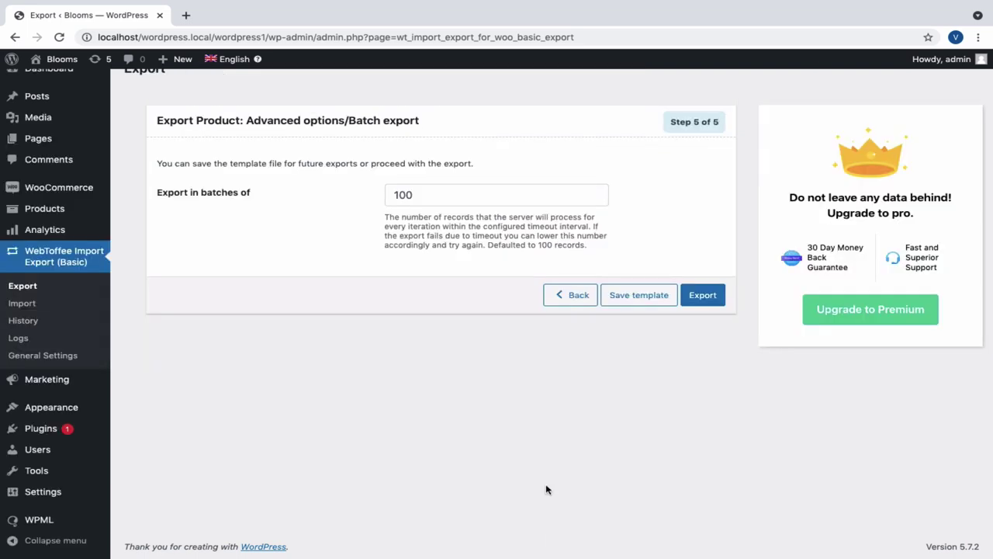
{"action": "left_click", "coordinate": [481, 197]}
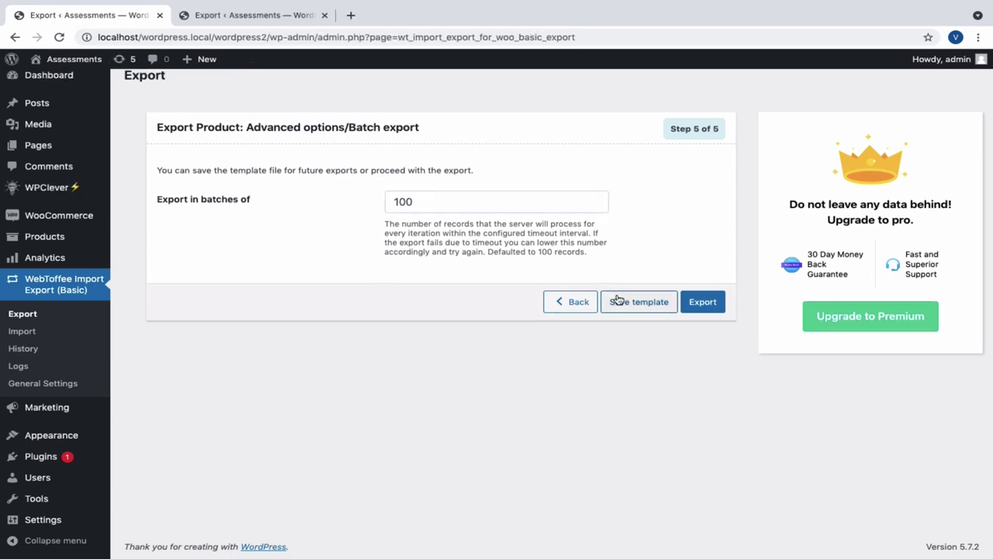
{"action": "left_click", "coordinate": [617, 300]}
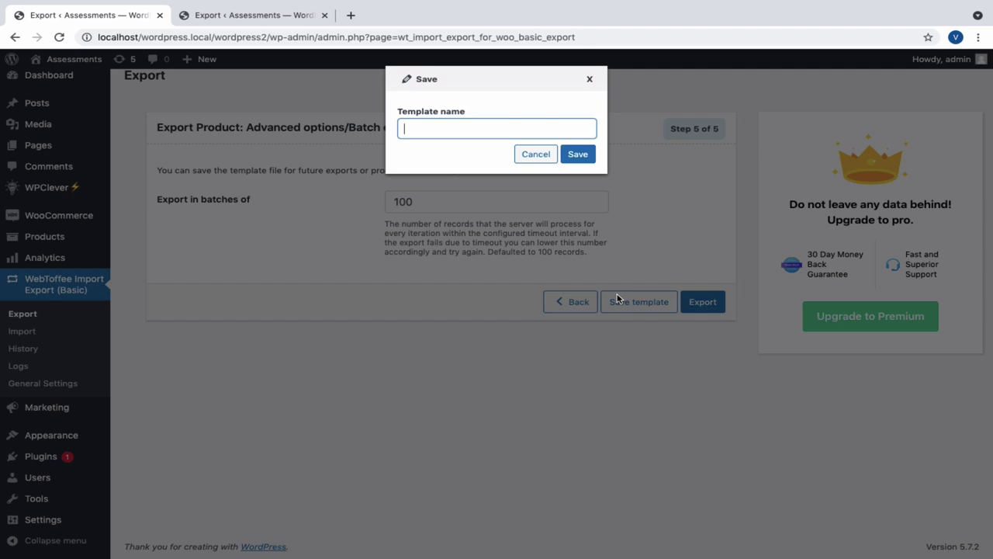
{"action": "type", "text": "F"}
{"action": "left_click", "coordinate": [536, 168]}
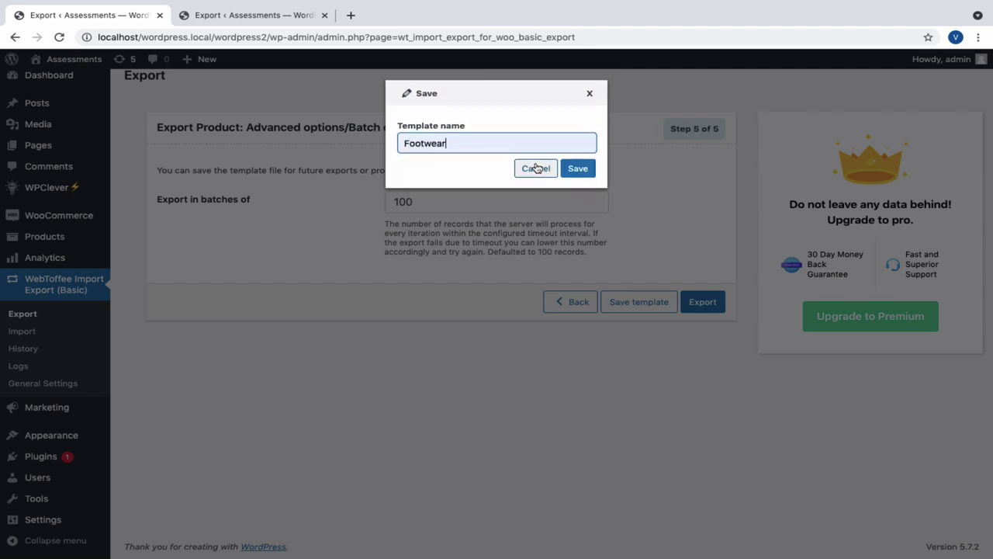
{"action": "left_click", "coordinate": [578, 168]}
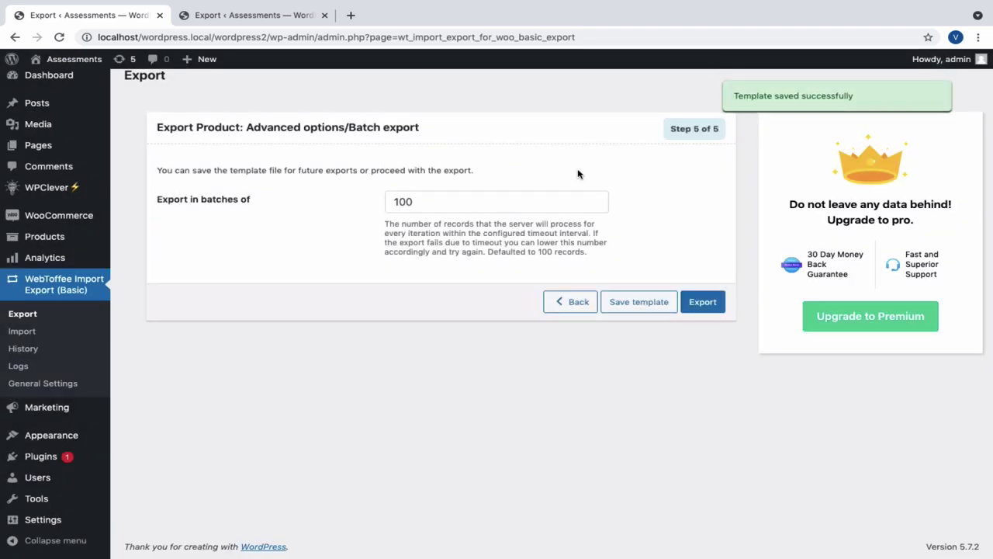
Run the product export and download the resulting CSV file
{"action": "left_click", "coordinate": [283, 15]}
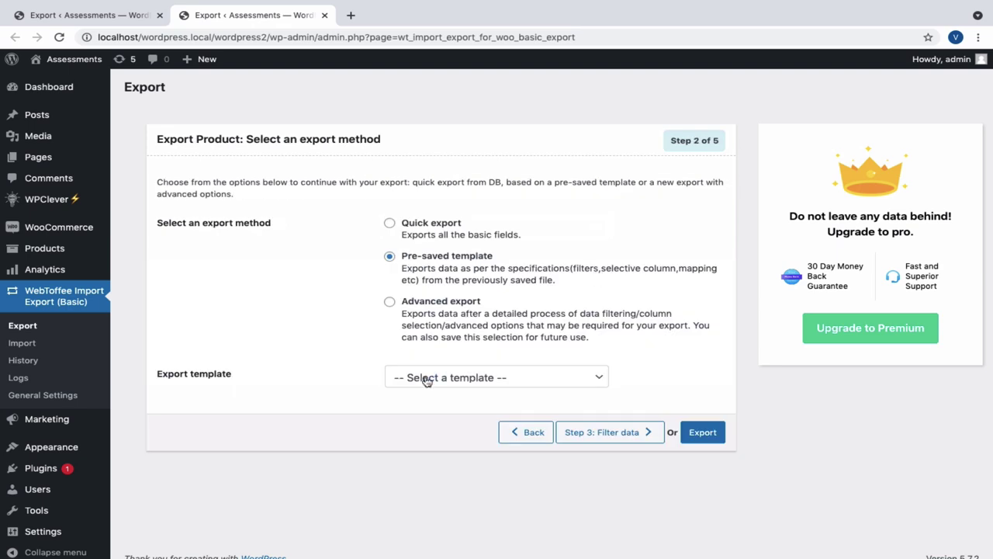
{"action": "left_click", "coordinate": [425, 380]}
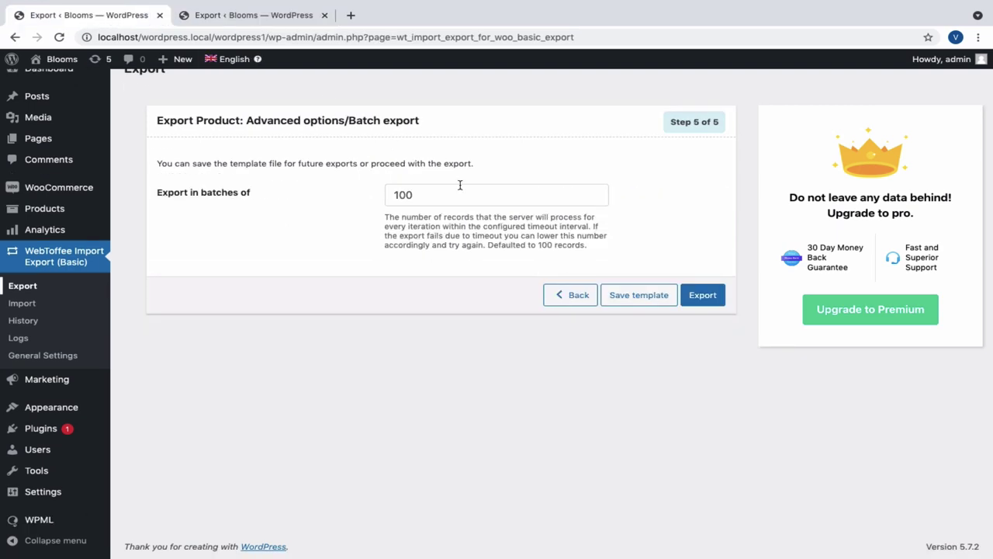
{"action": "left_click", "coordinate": [703, 295]}
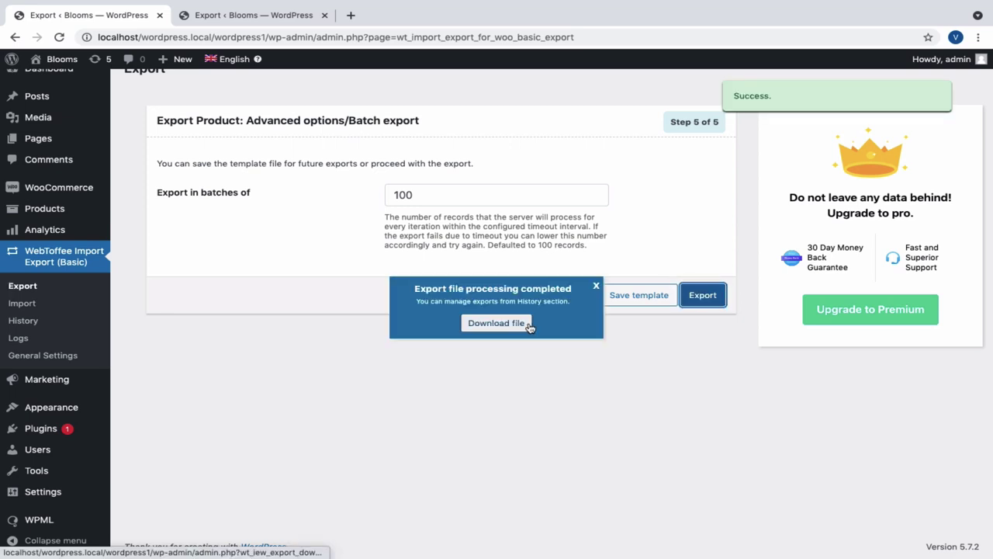
{"action": "left_click", "coordinate": [530, 324]}
{"action": "left_click", "coordinate": [103, 542]}
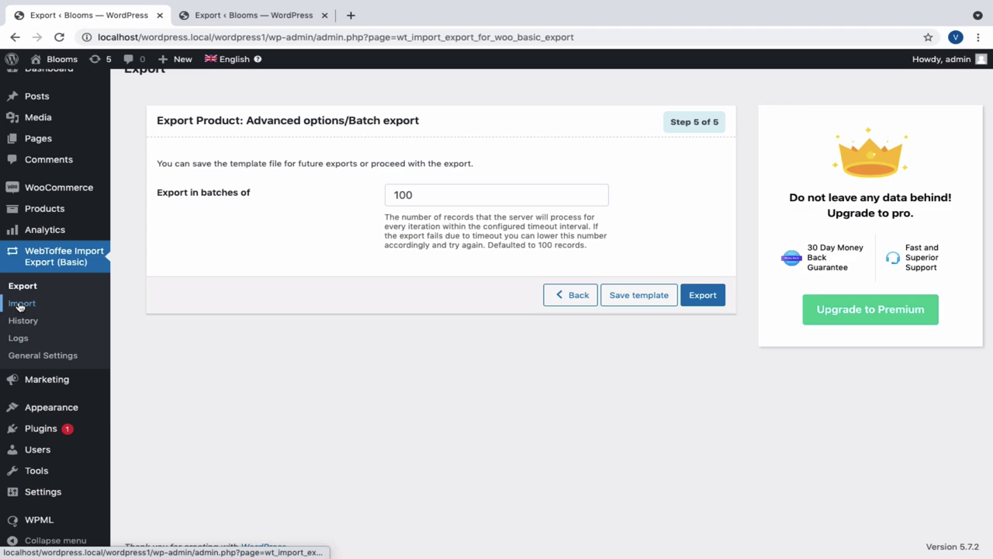
{"action": "left_click", "coordinate": [19, 303]}
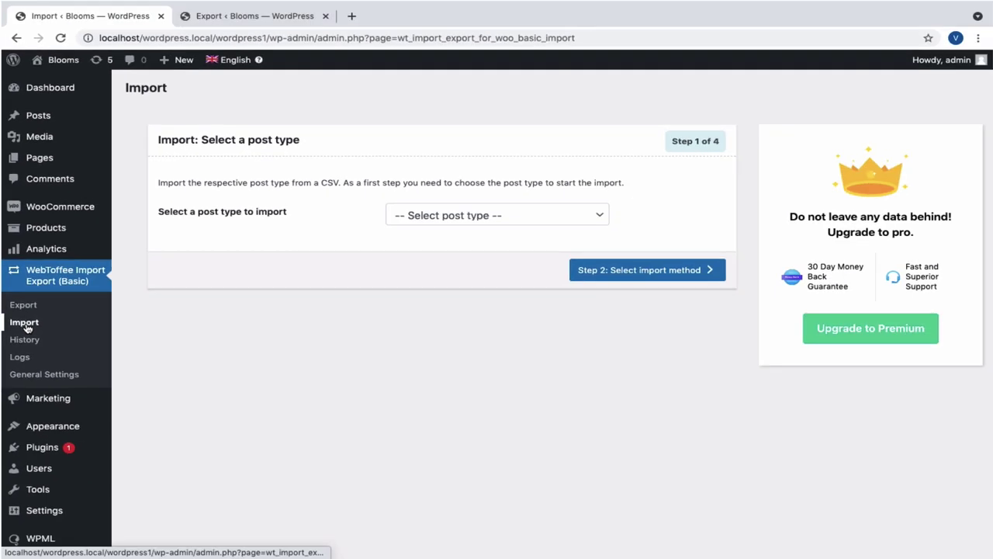
Choose Product as the import post type and advance to the import method step
{"action": "left_click", "coordinate": [427, 215]}
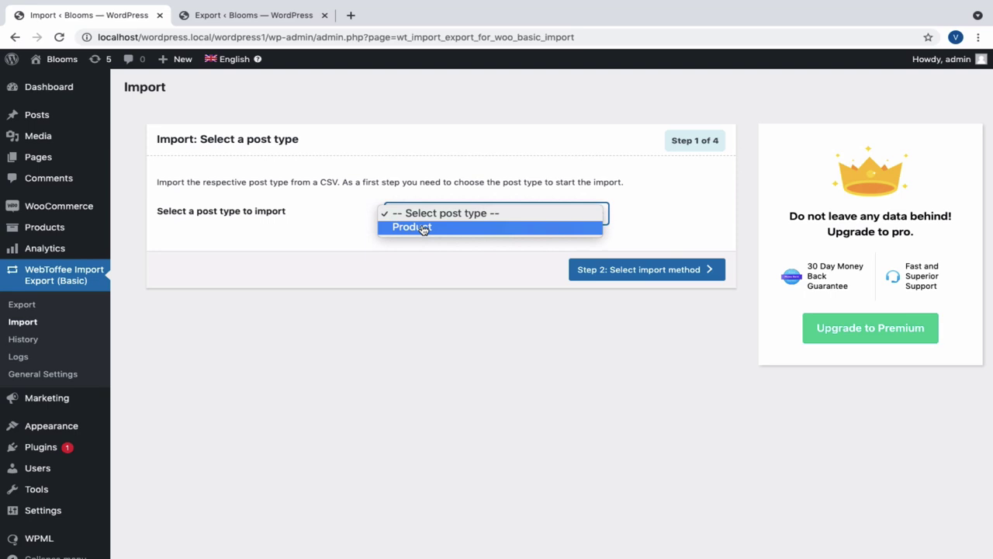
{"action": "left_click", "coordinate": [424, 227]}
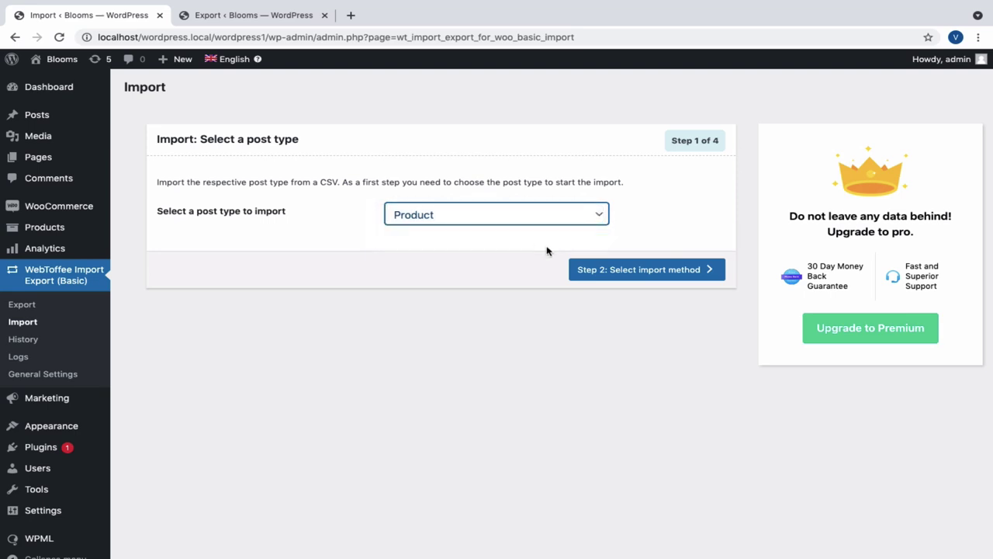
{"action": "left_click", "coordinate": [586, 270]}
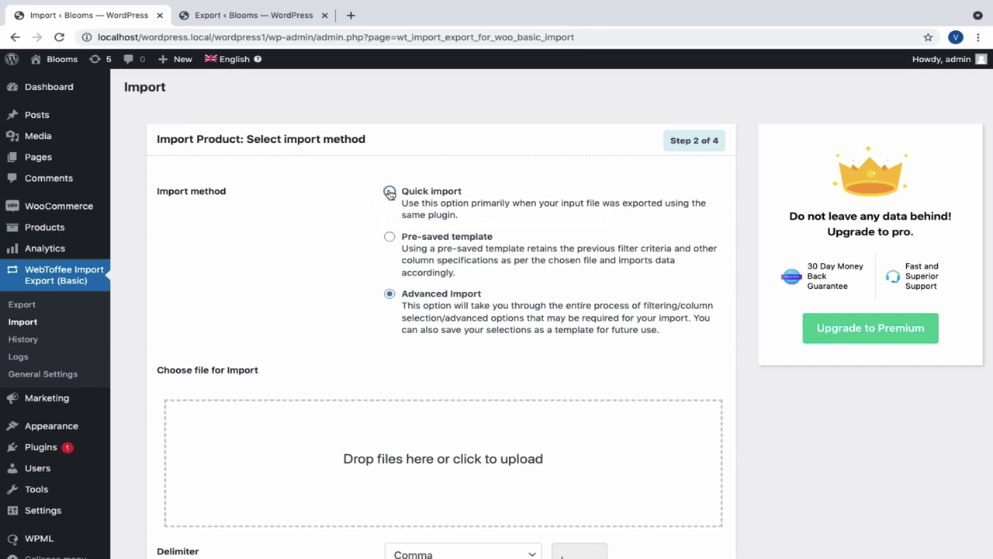
Try the Quick import method and the Clothes saved import template
{"action": "left_click", "coordinate": [389, 193]}
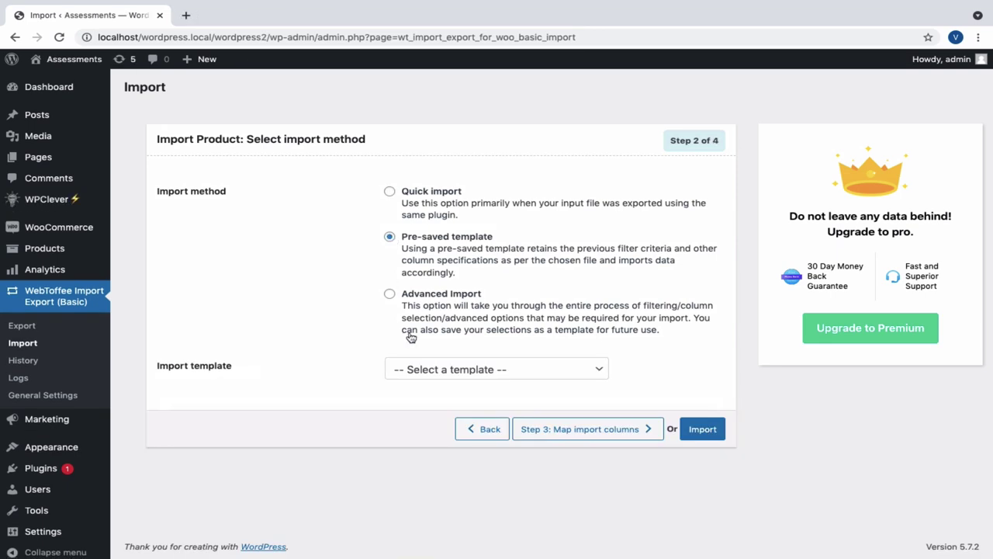
{"action": "left_click", "coordinate": [407, 369]}
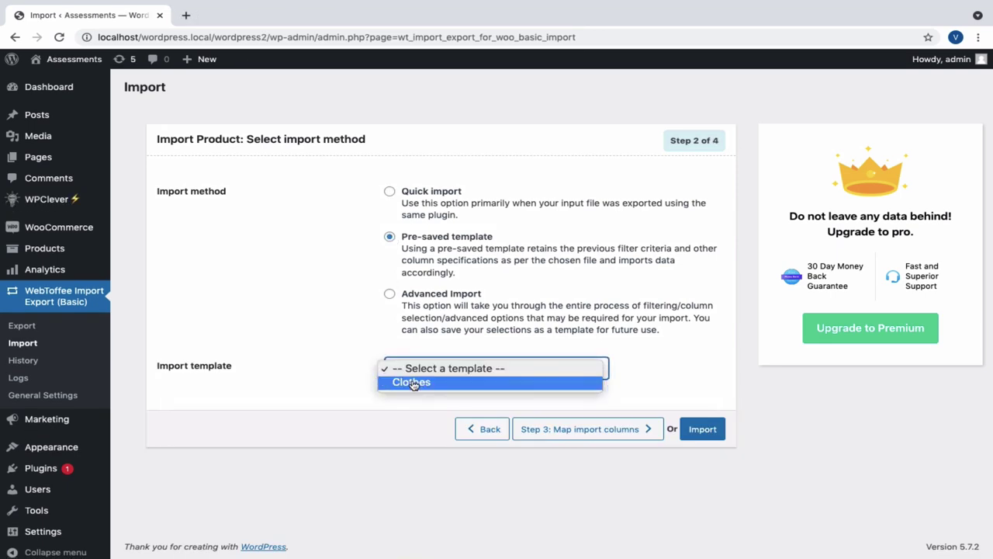
{"action": "left_click", "coordinate": [412, 381]}
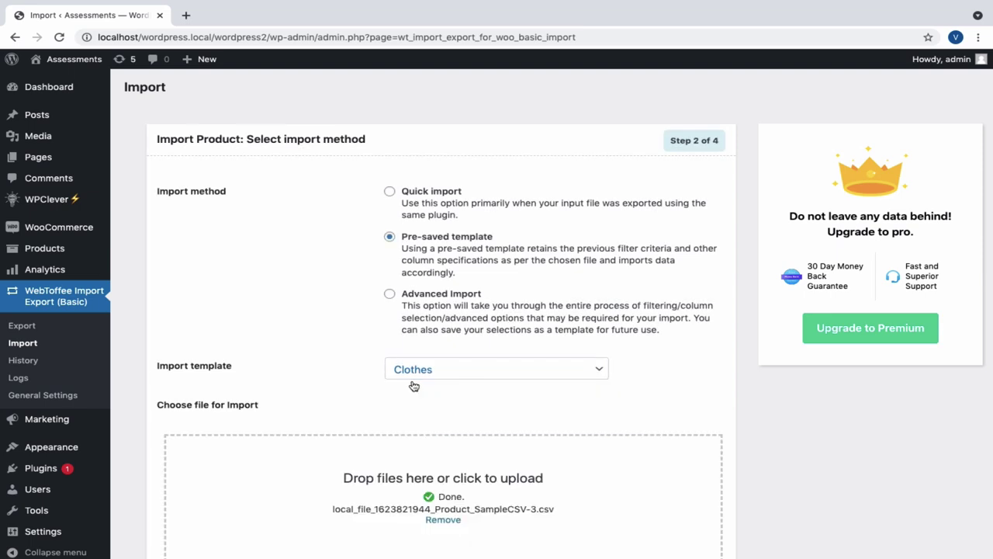
{"action": "scroll", "coordinate": [414, 386], "scroll_direction": "down", "scroll_amount": 3}
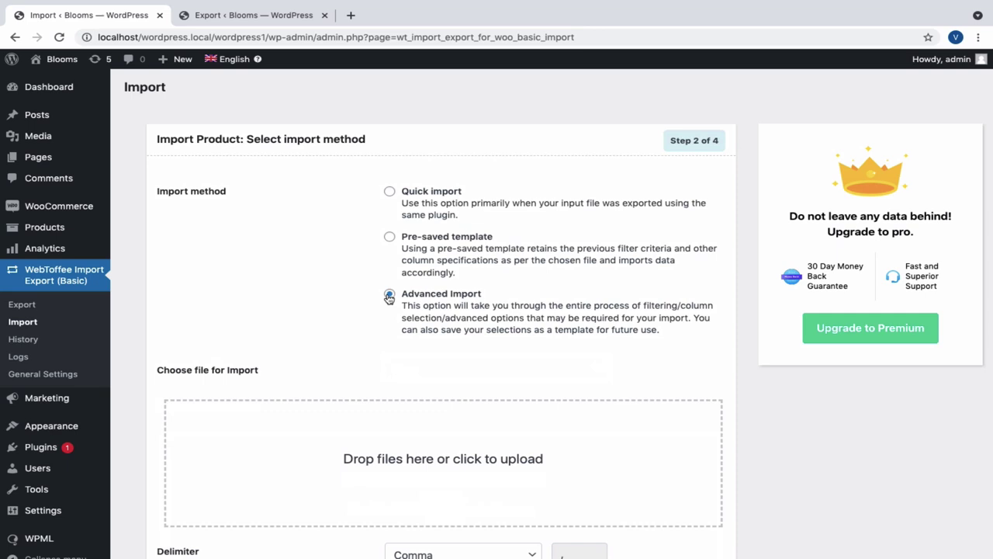
Upload Basic-Product_WooCommerce_Sample_CSV (1).csv with a Comma delimiter and proceed to column mapping
{"action": "left_click", "coordinate": [421, 437]}
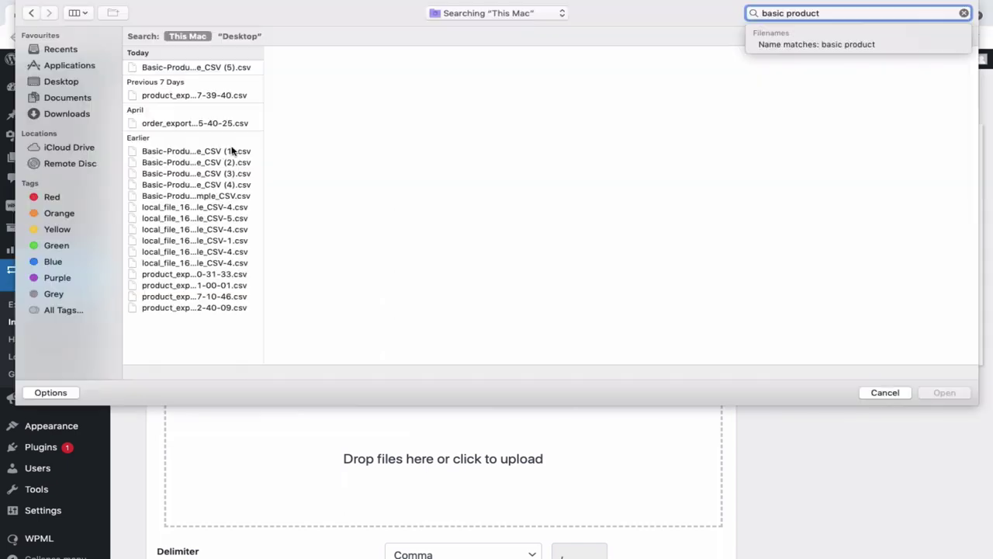
{"action": "left_click", "coordinate": [233, 150]}
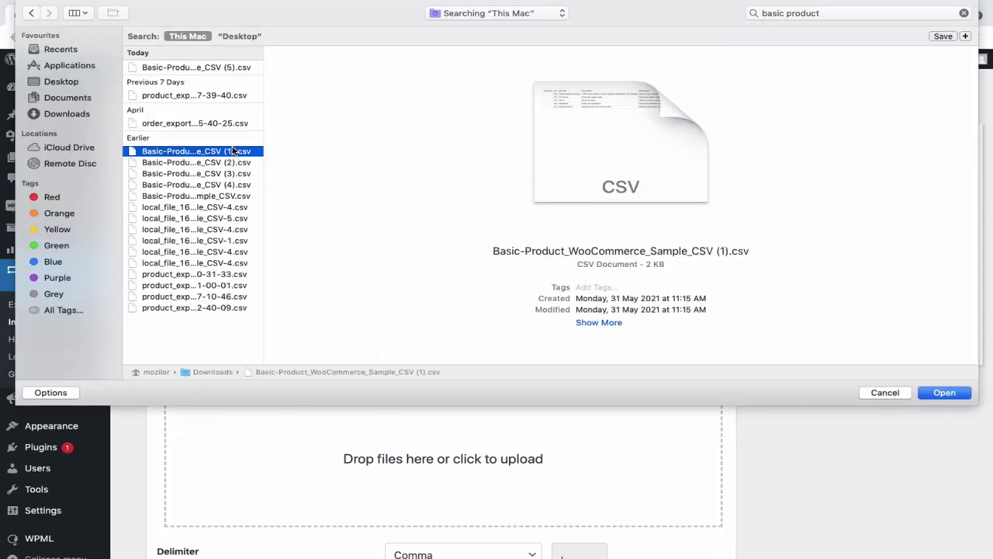
{"action": "double_click", "coordinate": [233, 150]}
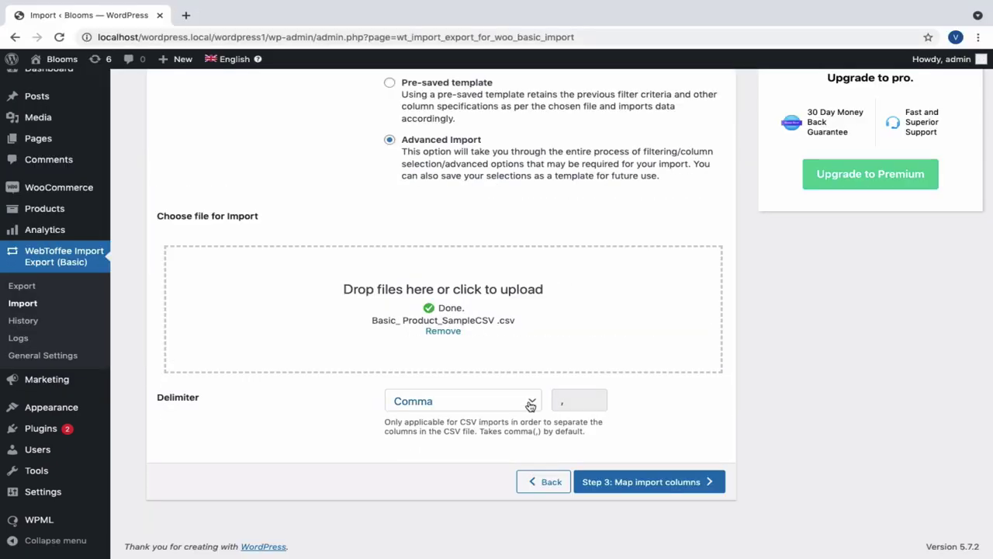
{"action": "left_click", "coordinate": [530, 401]}
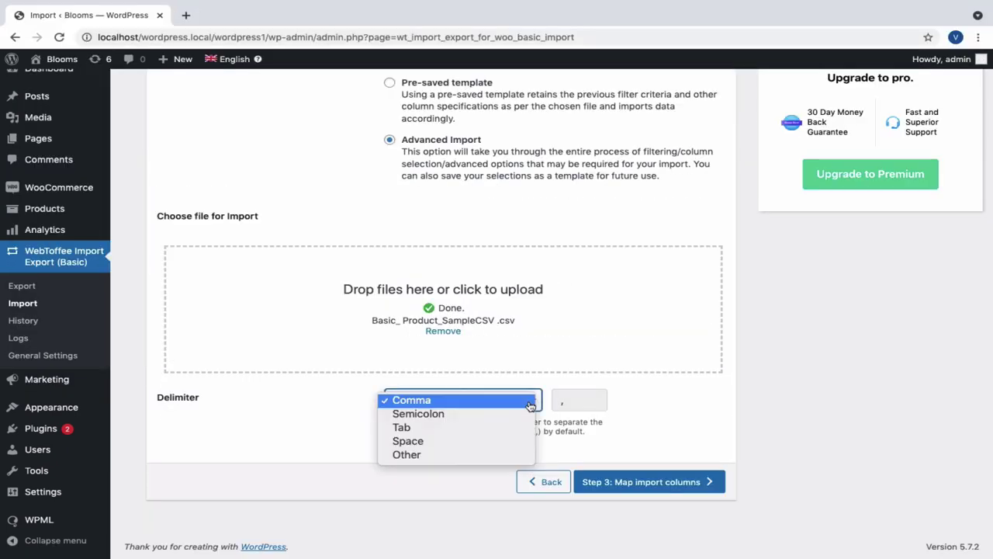
{"action": "left_click", "coordinate": [530, 400]}
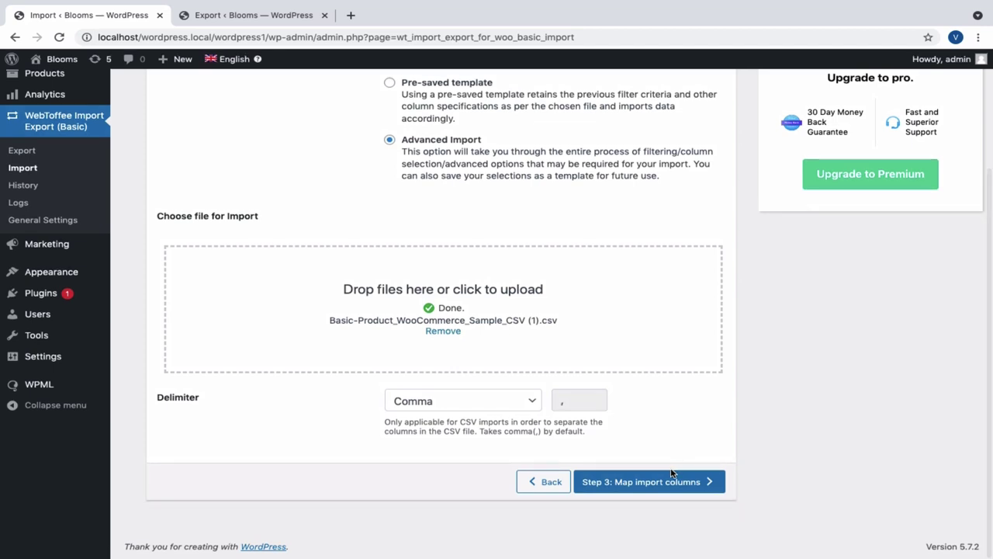
{"action": "left_click", "coordinate": [672, 481]}
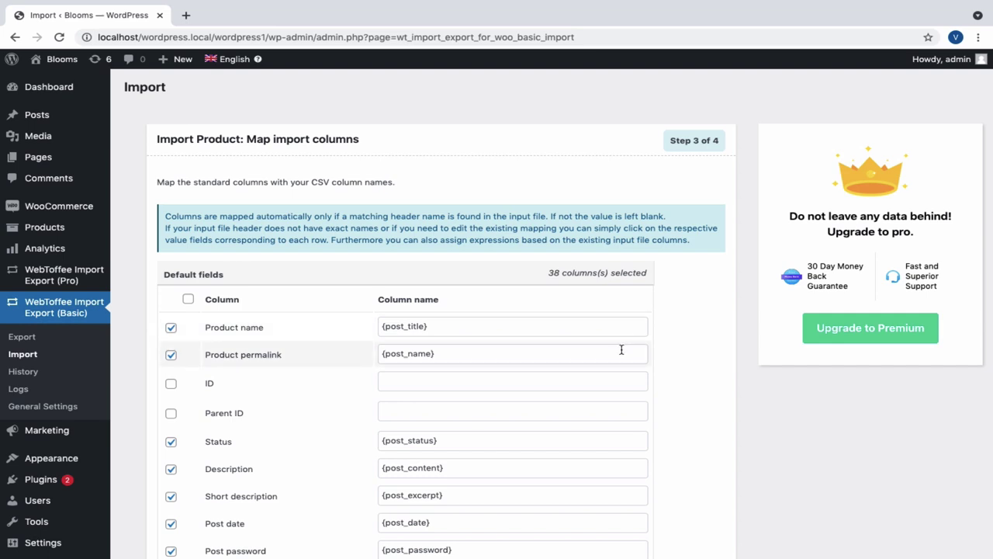
{"action": "scroll", "coordinate": [622, 350], "scroll_direction": "down", "scroll_amount": 6}
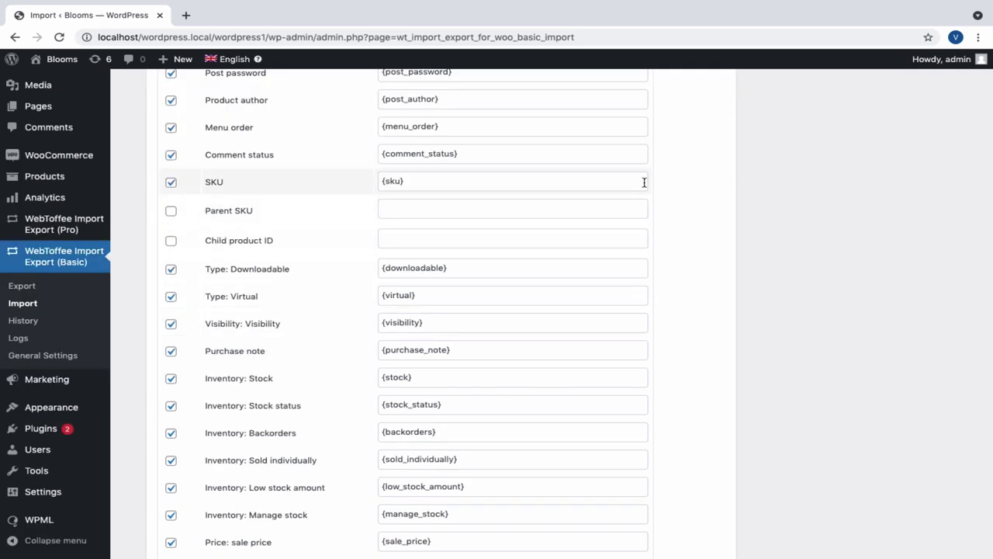
{"action": "scroll", "coordinate": [644, 182], "scroll_direction": "down", "scroll_amount": 5}
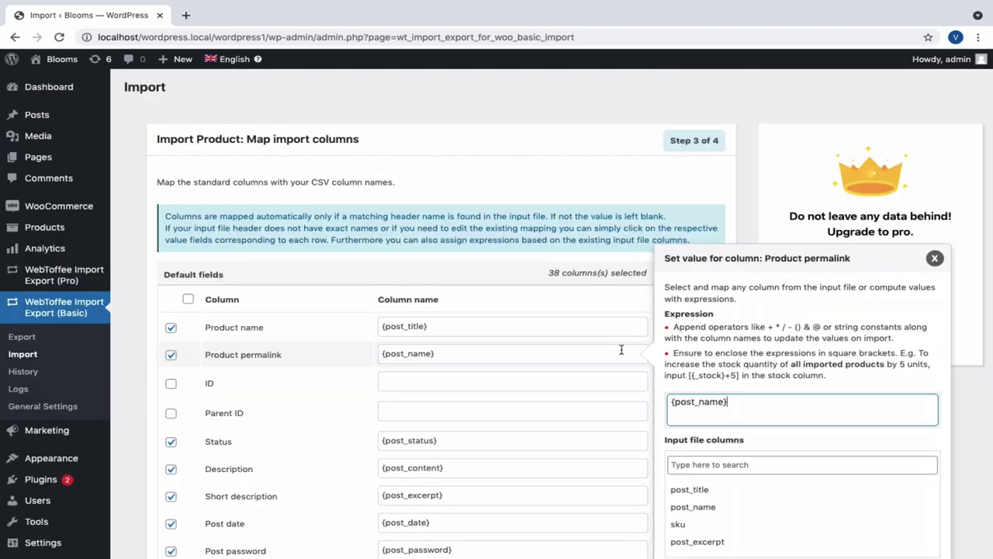
{"action": "left_click", "coordinate": [621, 350]}
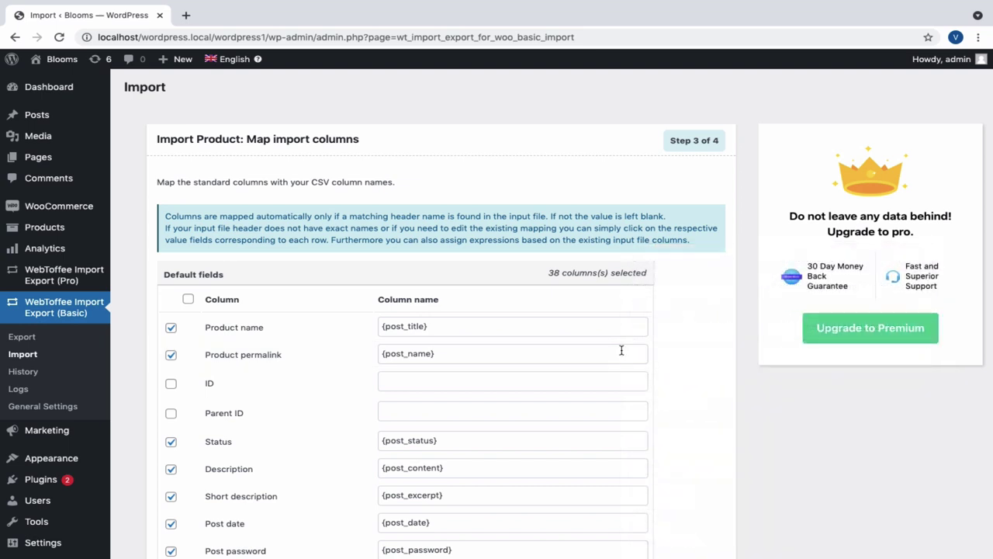
{"action": "scroll", "coordinate": [620, 349], "scroll_direction": "down", "scroll_amount": 15}
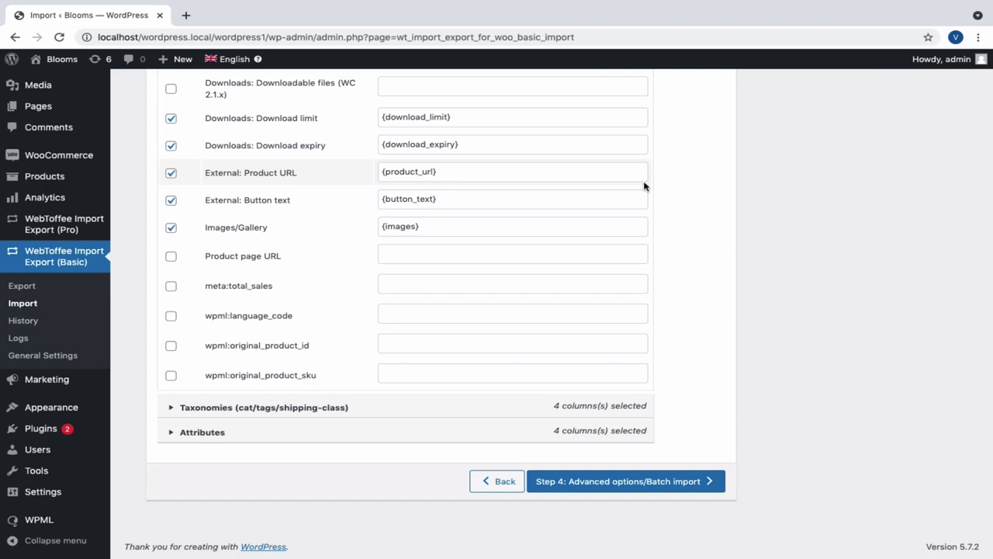
{"action": "scroll", "coordinate": [644, 186], "scroll_direction": "up", "scroll_amount": 5}
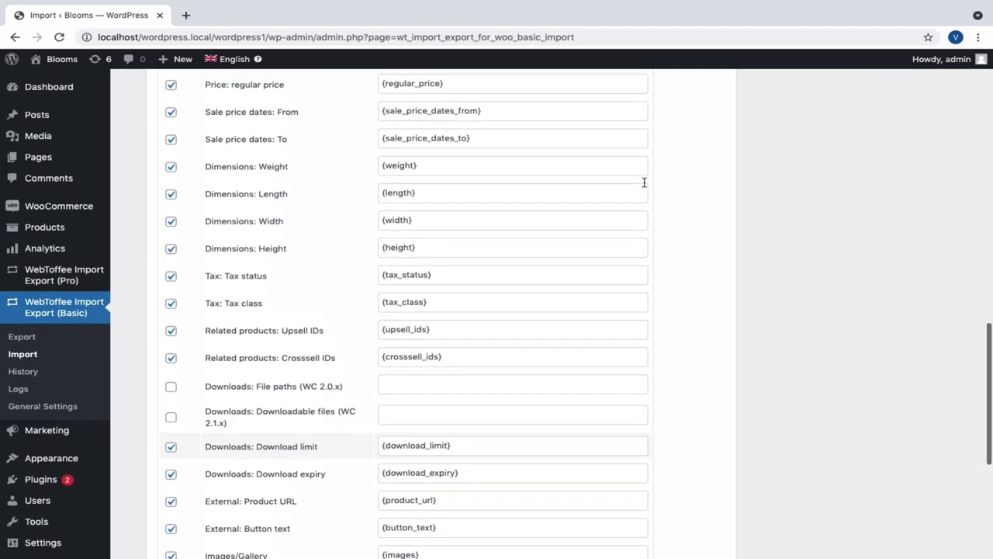
{"action": "scroll", "coordinate": [644, 182], "scroll_direction": "up", "scroll_amount": 4}
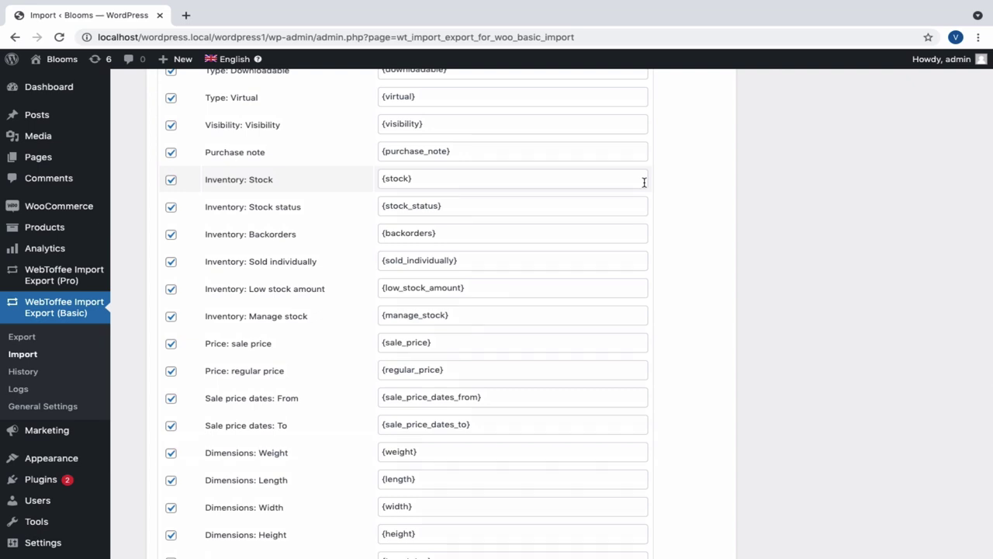
Map Inventory: Stock to the expression [{stock}+10] so imported stock rises by 10
{"action": "left_click", "coordinate": [644, 182]}
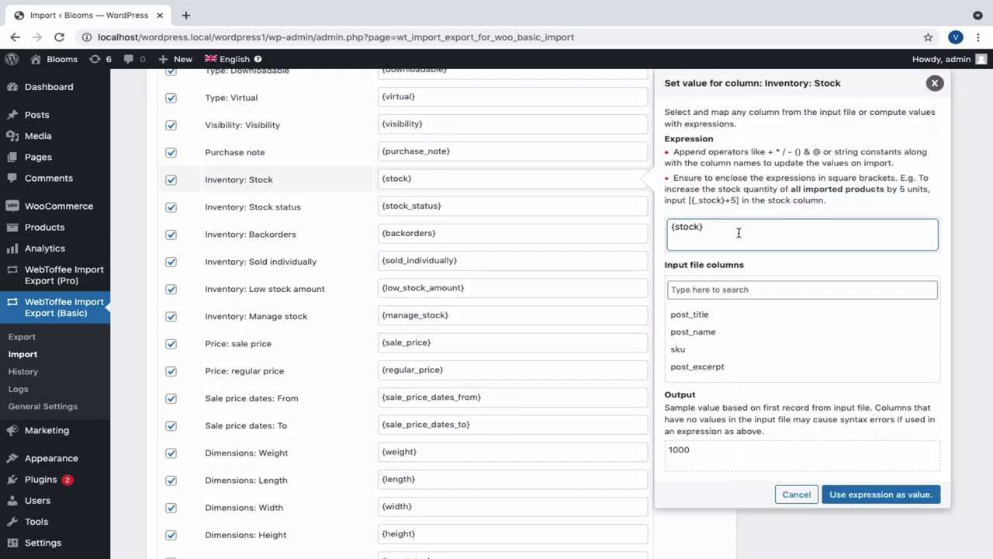
{"action": "type", "text": "+10]"}
{"action": "left_click", "coordinate": [671, 228]}
{"action": "type", "text": "["}
{"action": "double_click", "coordinate": [673, 450]}
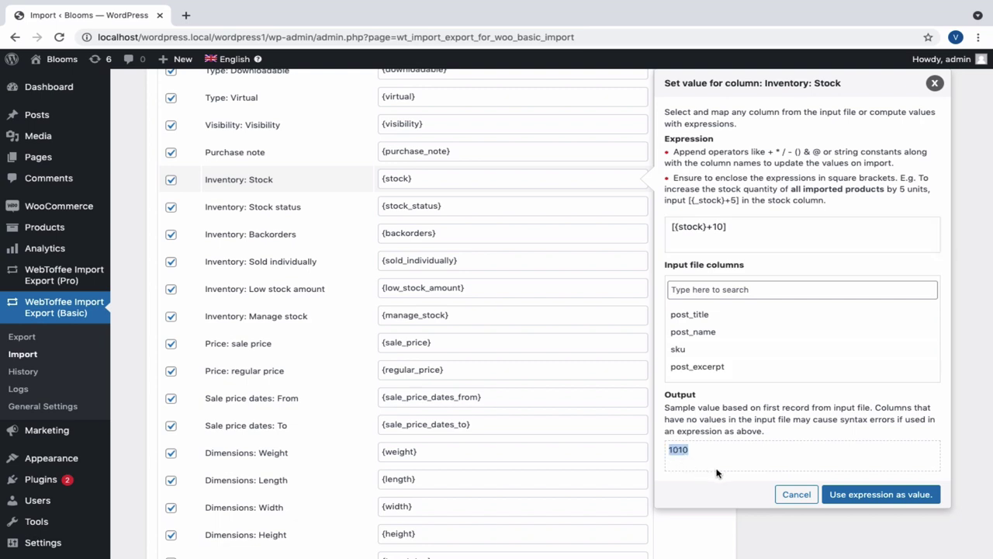
{"action": "left_click", "coordinate": [861, 495]}
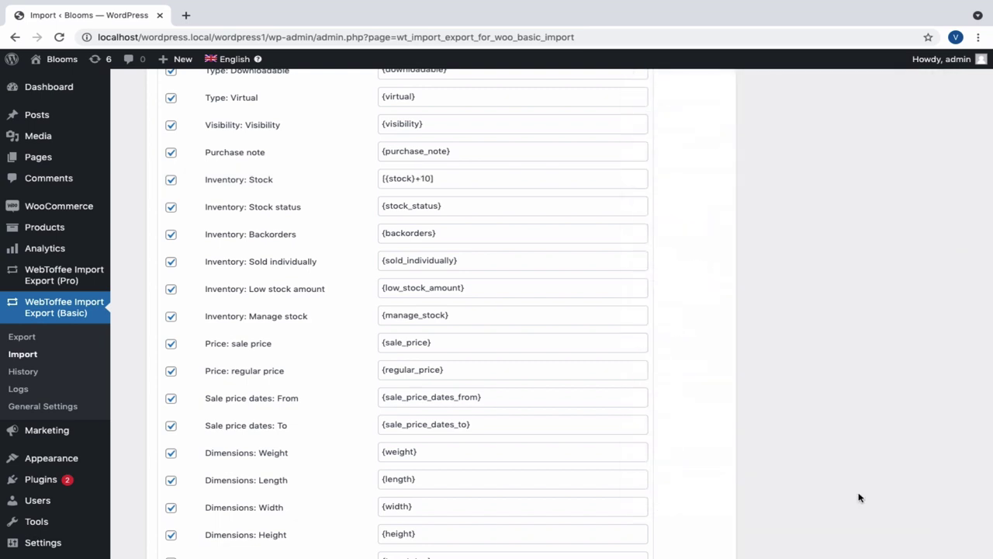
{"action": "scroll", "coordinate": [859, 497], "scroll_direction": "down", "scroll_amount": 8}
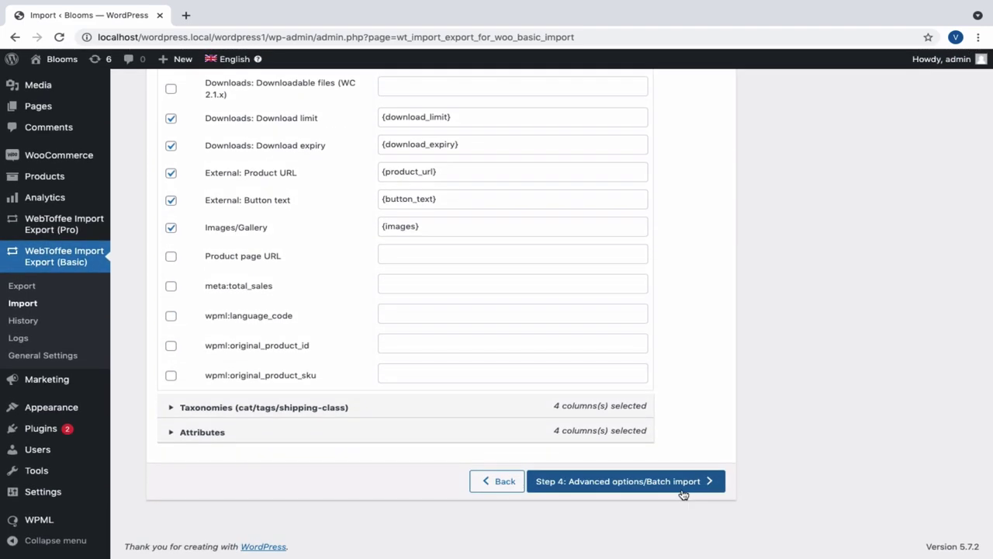
Set import to match by SKU, update existing products even if empty, batches of 100
{"action": "left_click", "coordinate": [681, 489]}
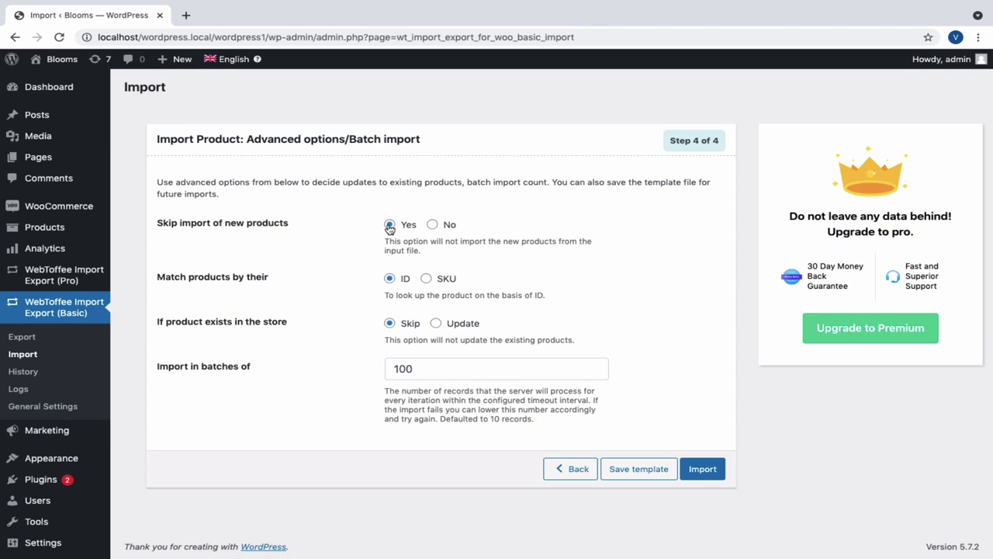
{"action": "left_click", "coordinate": [432, 226]}
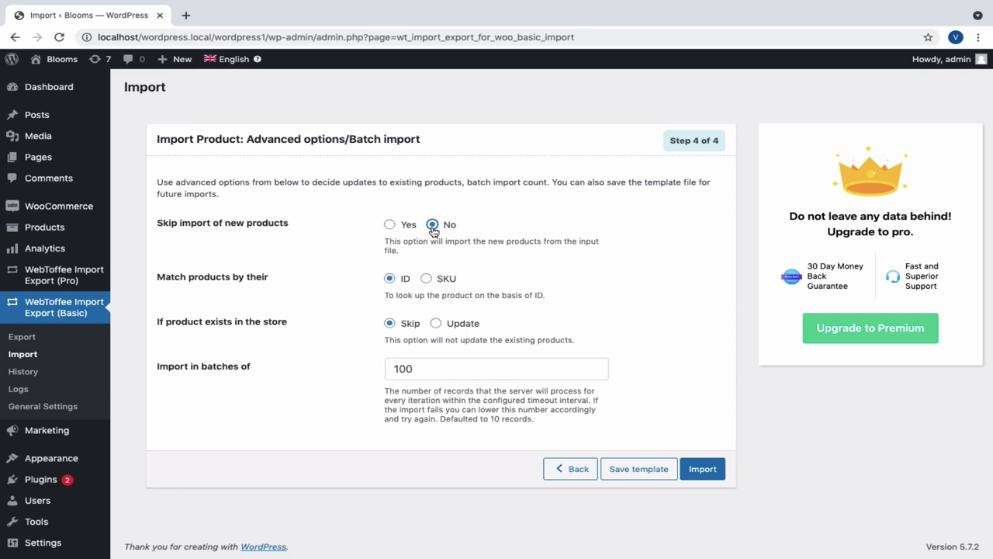
{"action": "left_click", "coordinate": [427, 278]}
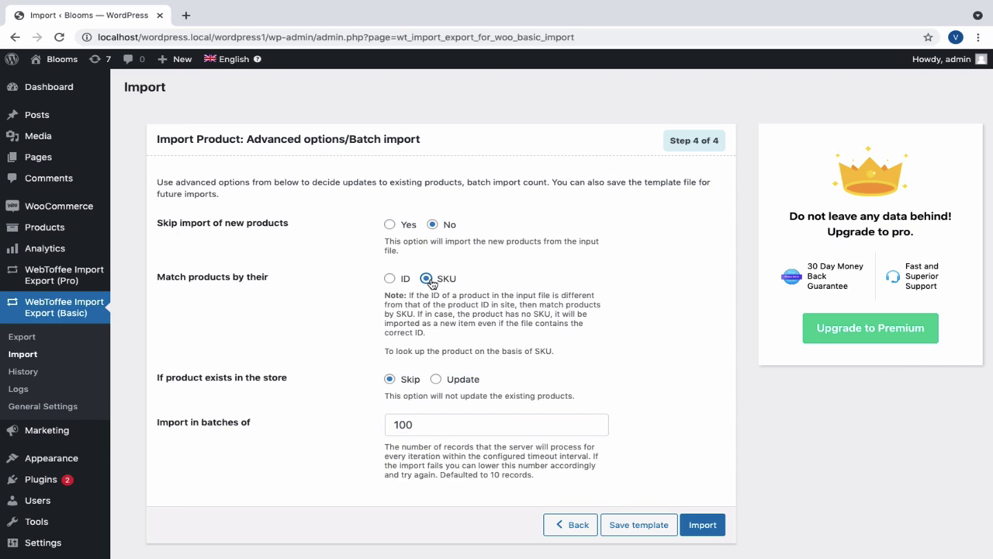
{"action": "scroll", "coordinate": [419, 311], "scroll_direction": "down", "scroll_amount": 1}
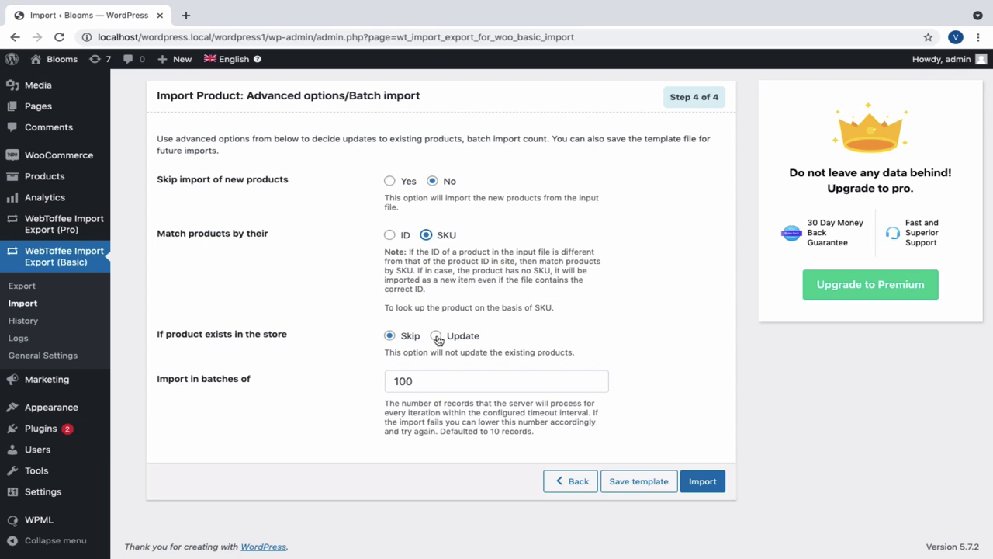
{"action": "left_click", "coordinate": [436, 338]}
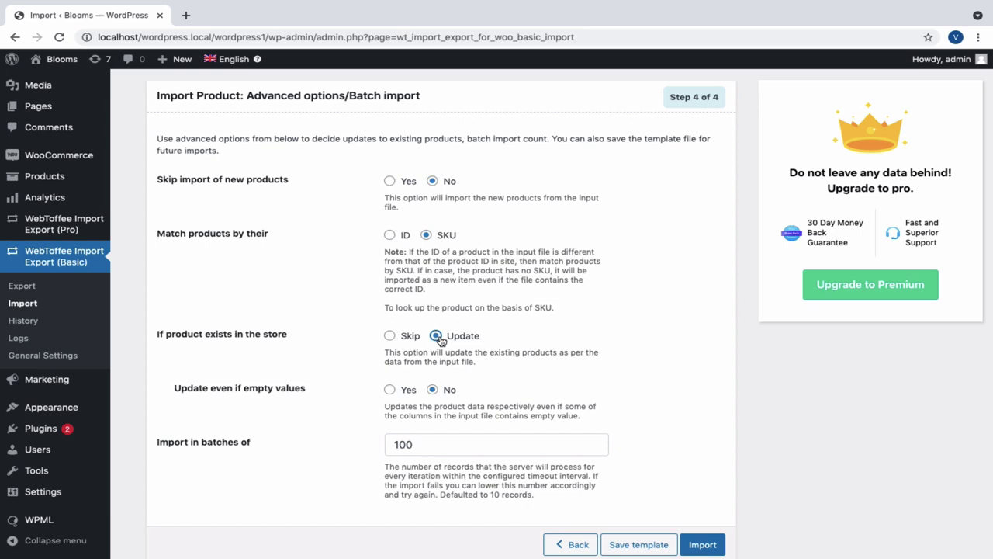
{"action": "left_click", "coordinate": [390, 391]}
{"action": "scroll", "coordinate": [392, 392], "scroll_direction": "down", "scroll_amount": 1}
{"action": "left_click", "coordinate": [438, 388]}
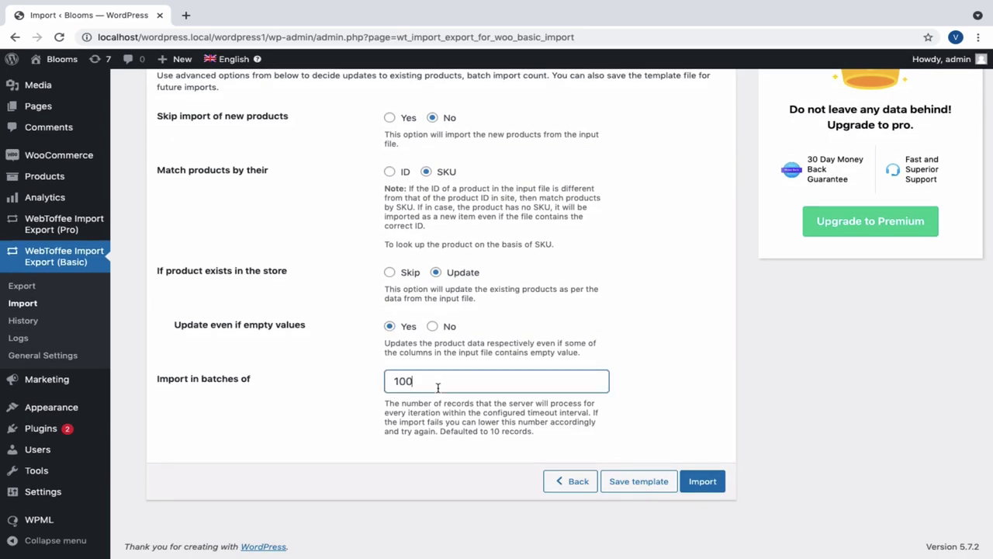
Save the import settings as the 'Footwear' template and import the 5 products
{"action": "left_click", "coordinate": [625, 479]}
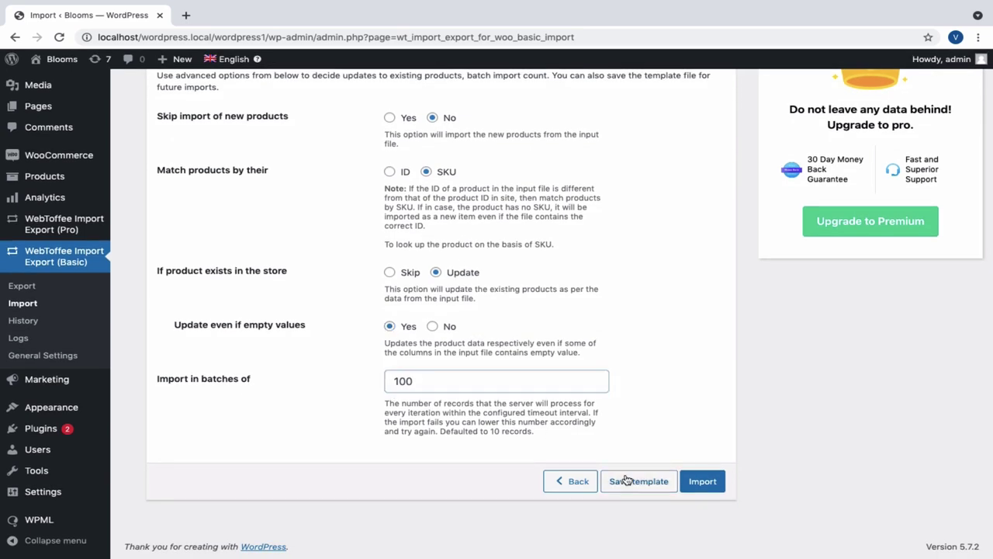
{"action": "type", "text": "foo"}
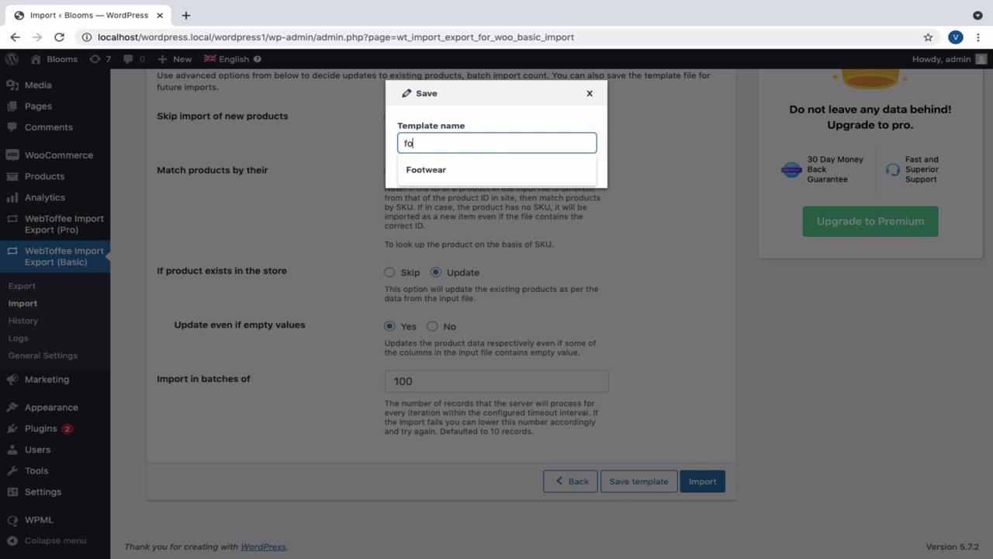
{"action": "left_click", "coordinate": [487, 171]}
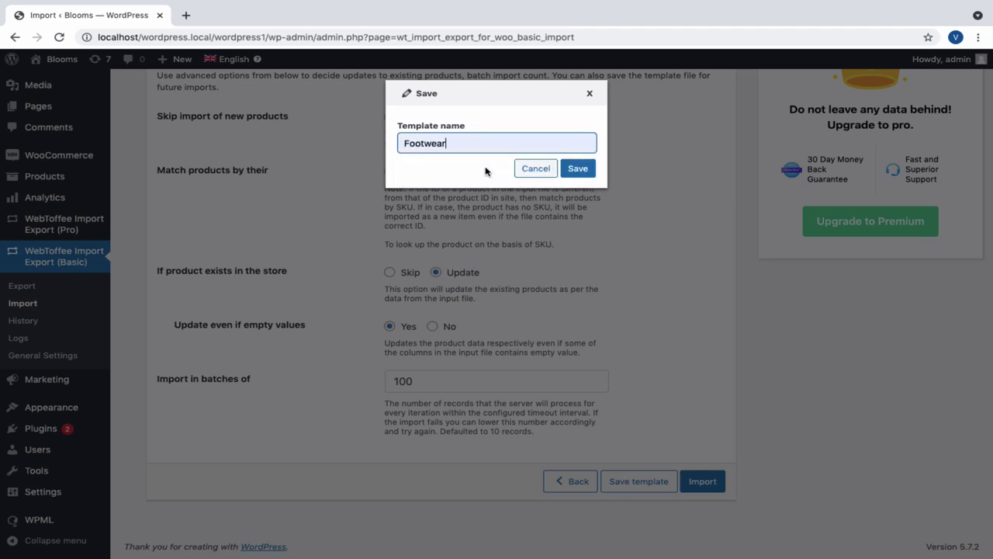
{"action": "left_click", "coordinate": [578, 168]}
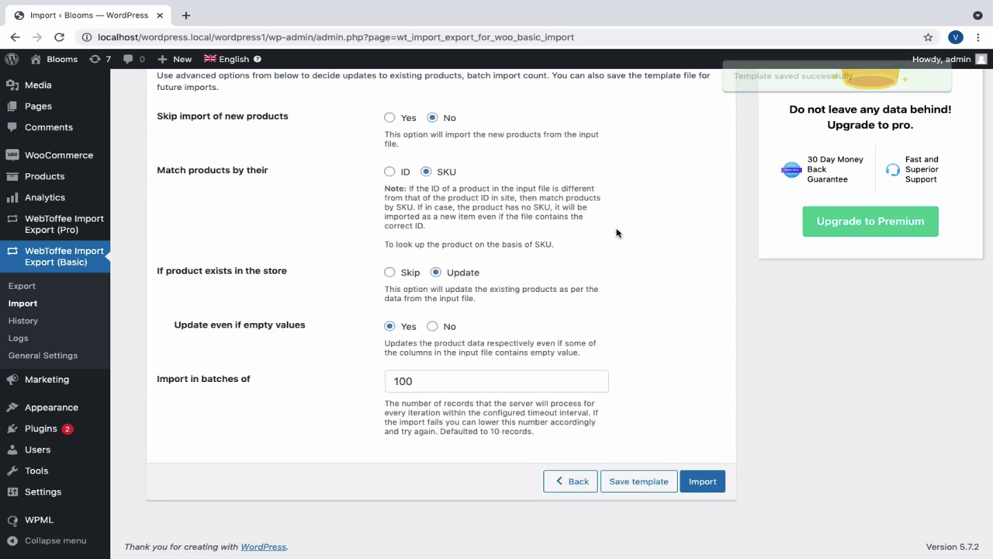
{"action": "left_click", "coordinate": [702, 481]}
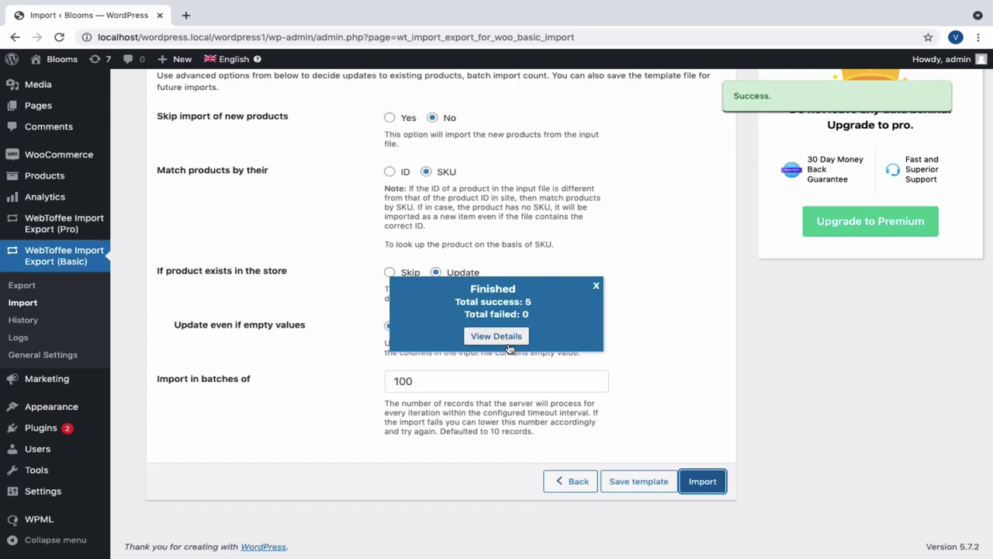
Open the imported Samsung Galaxy Ace Duos-Mi product's edit page from History Details and review it
{"action": "left_click", "coordinate": [496, 336]}
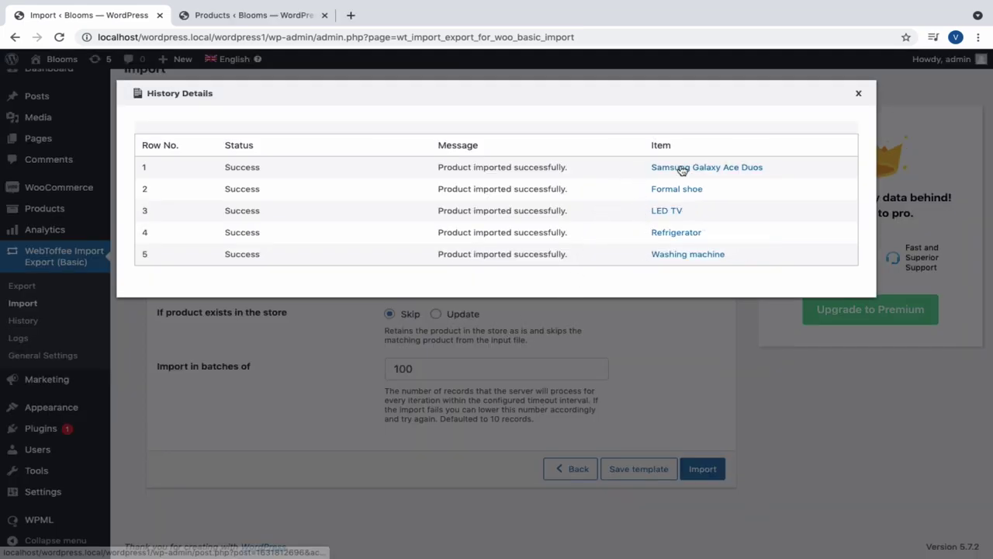
{"action": "left_click", "coordinate": [680, 168]}
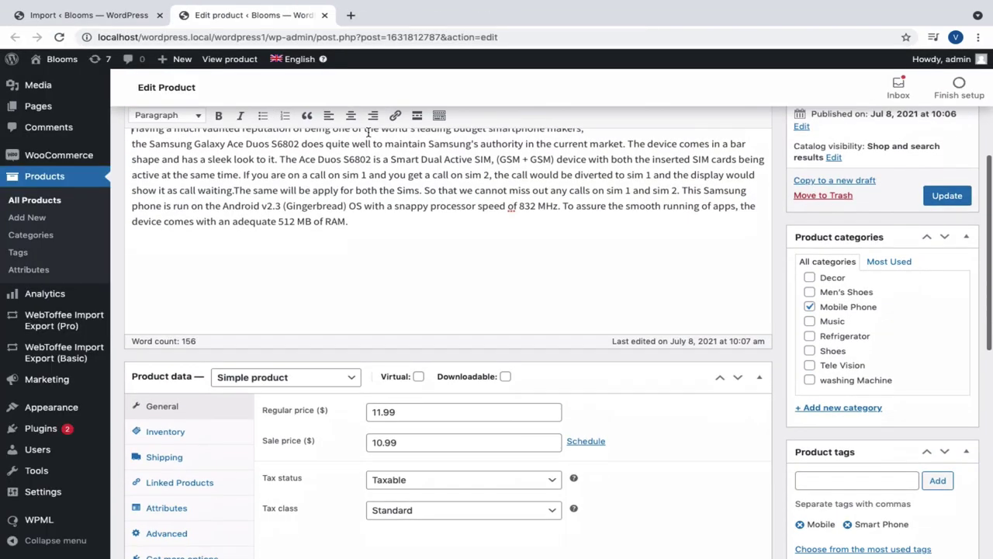
{"action": "scroll", "coordinate": [369, 136], "scroll_direction": "down", "scroll_amount": 5}
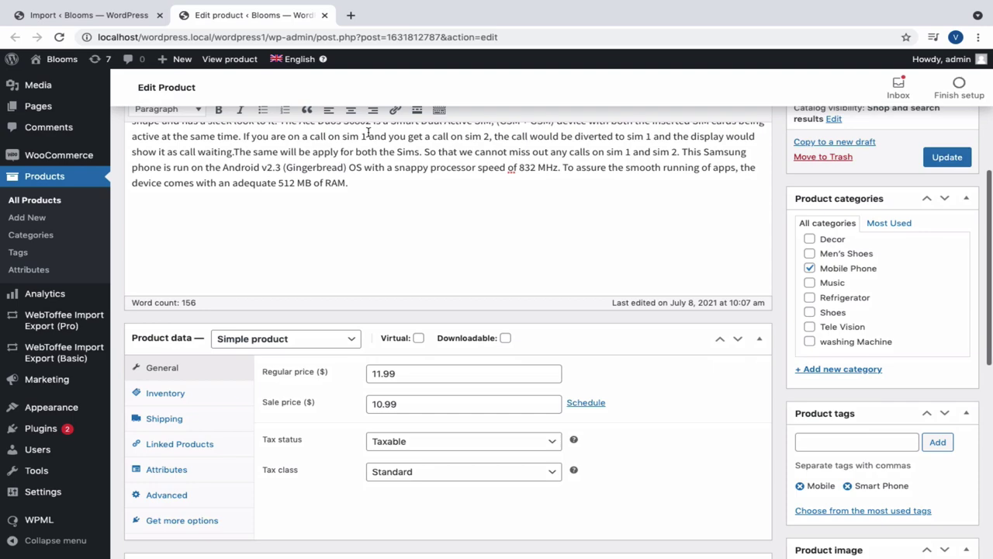
{"action": "scroll", "coordinate": [369, 136], "scroll_direction": "down", "scroll_amount": 3}
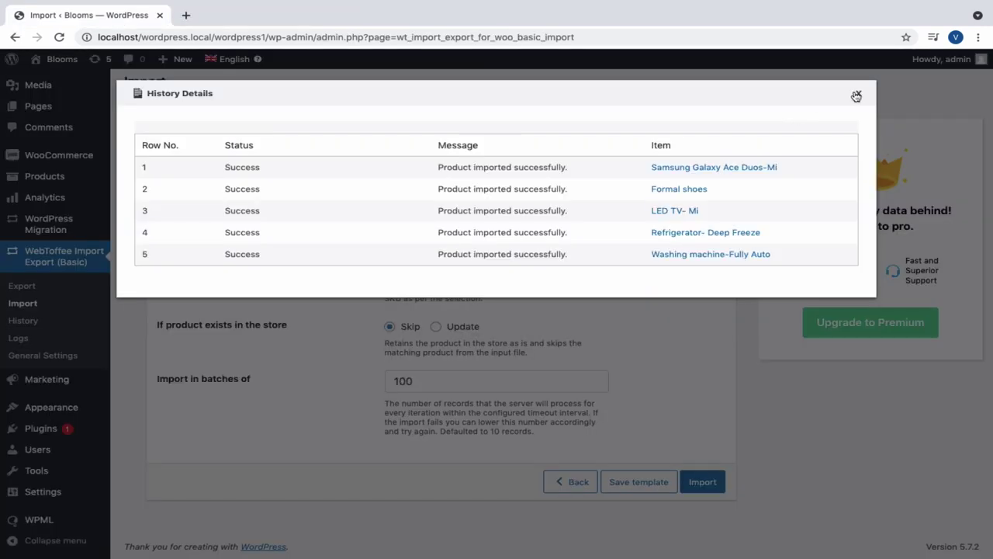
Close the import details and go to the Import Export History list
{"action": "left_click", "coordinate": [856, 95]}
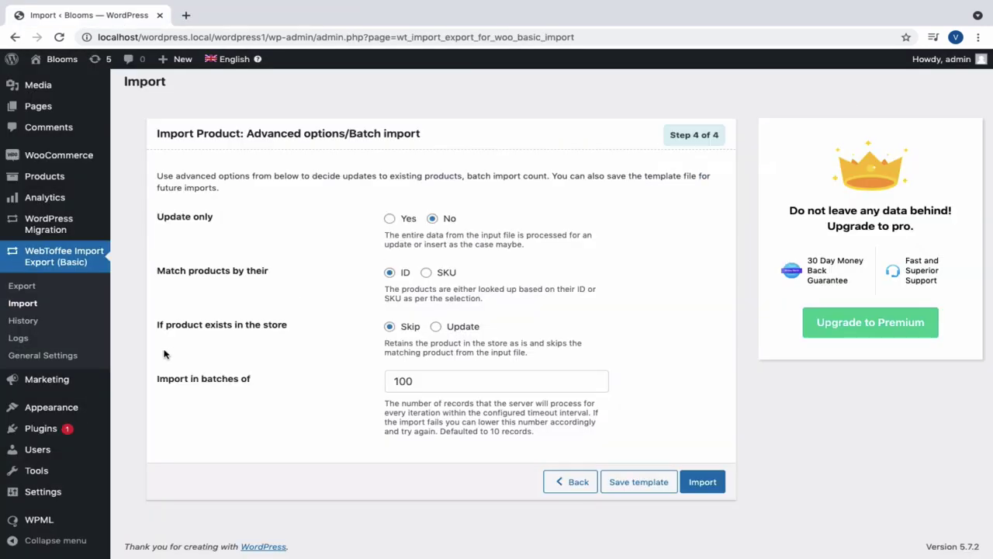
{"action": "left_click", "coordinate": [23, 321]}
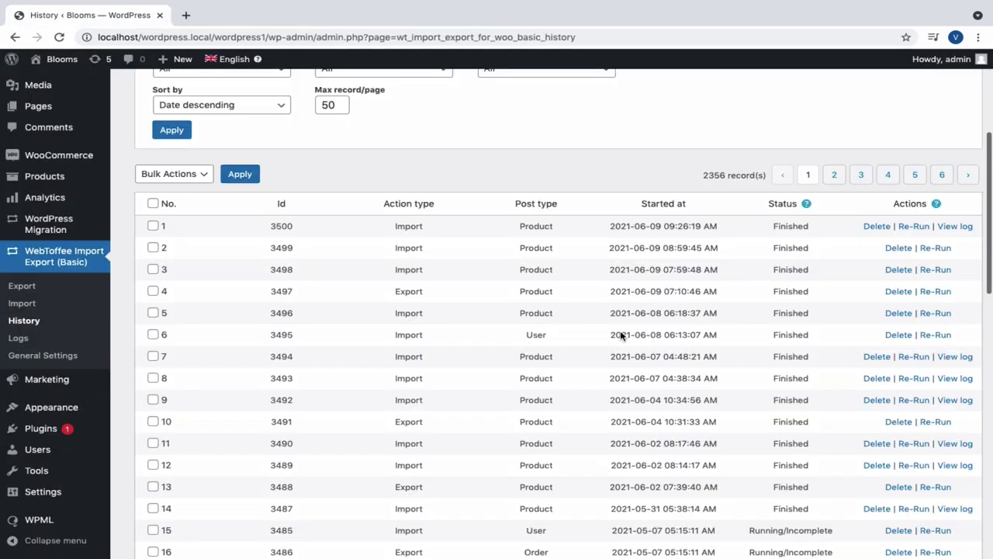
{"action": "scroll", "coordinate": [621, 336], "scroll_direction": "down", "scroll_amount": 1}
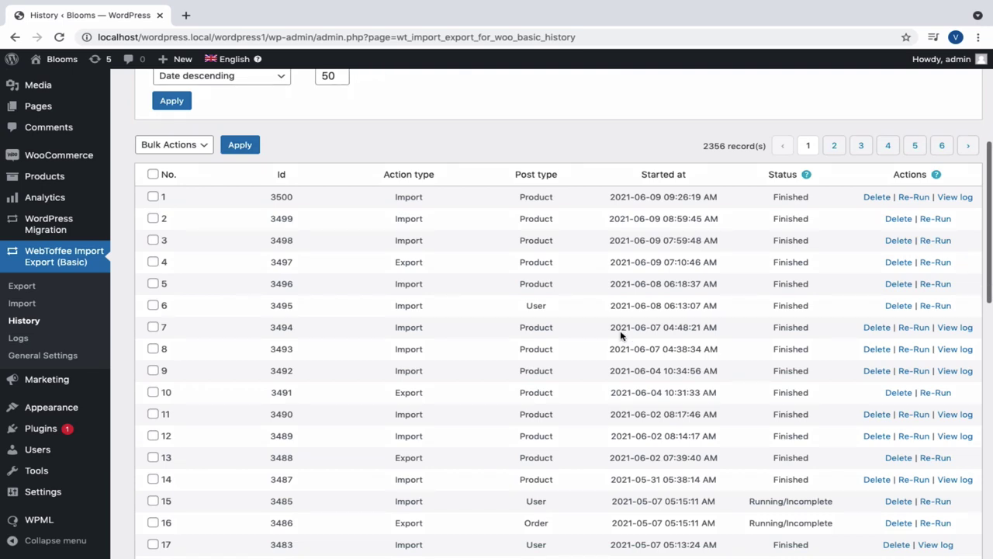
View the latest import's log in History, then close it
{"action": "left_click", "coordinate": [956, 197]}
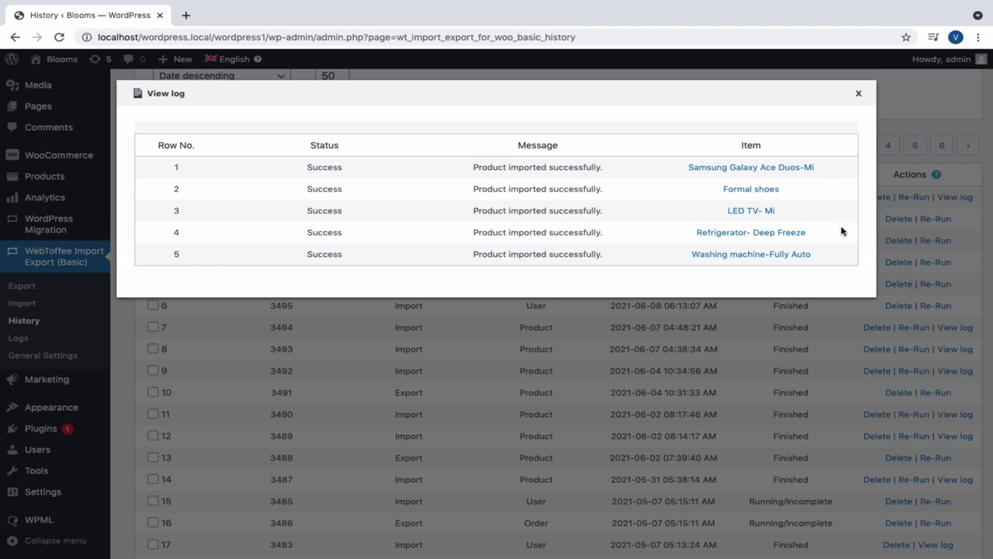
{"action": "key", "text": "Escape"}
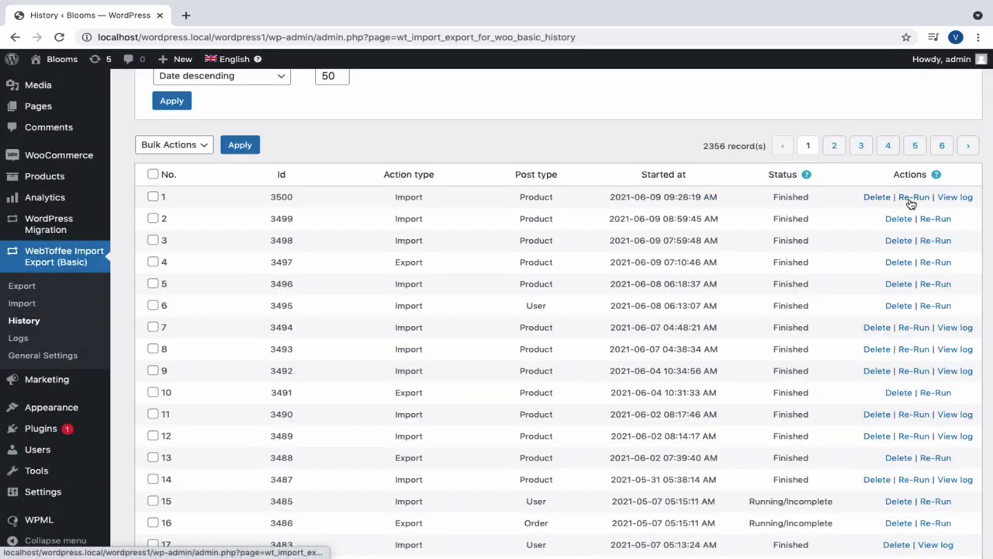
{"action": "scroll", "coordinate": [909, 204], "scroll_direction": "up", "scroll_amount": 3}
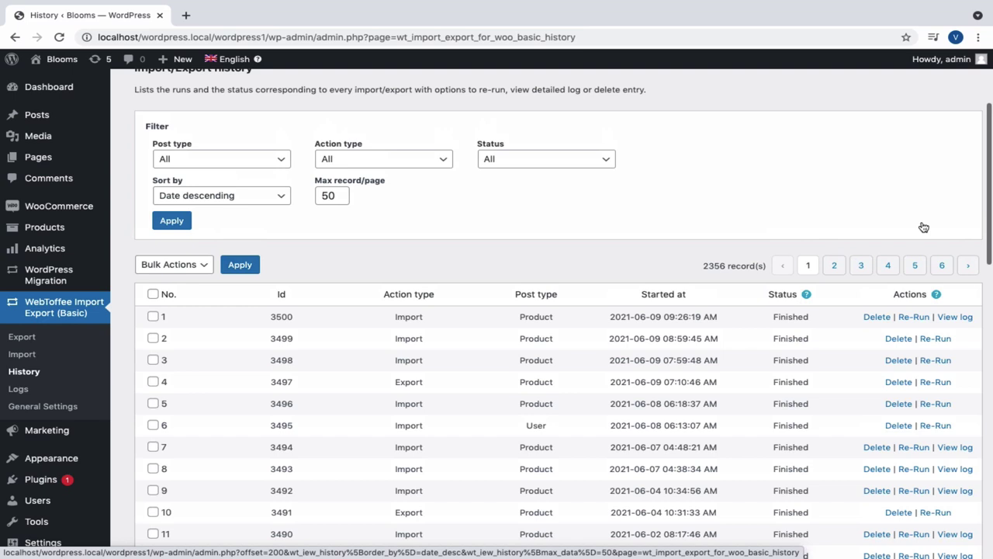
{"action": "scroll", "coordinate": [923, 225], "scroll_direction": "up", "scroll_amount": 1}
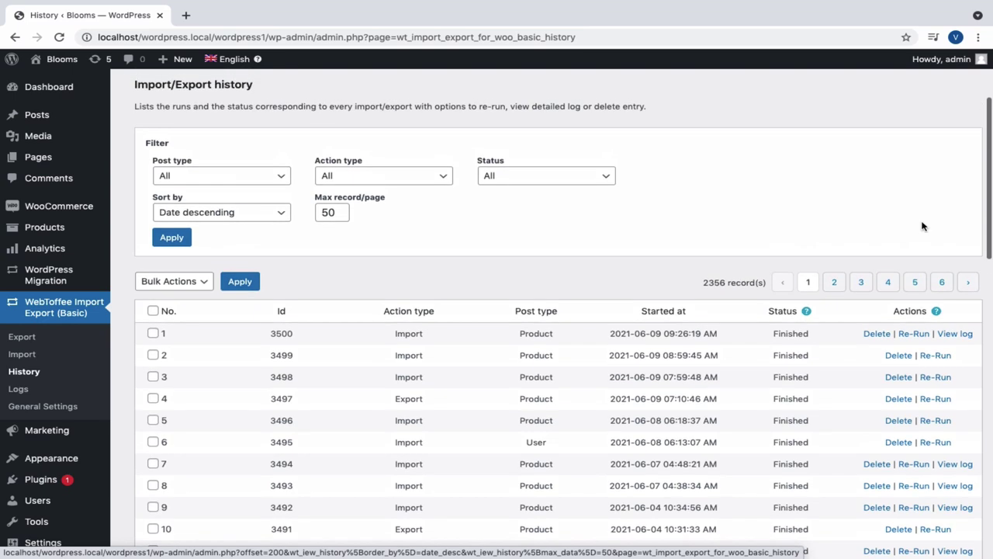
Review the post type, action type, status and sort order filter choices, then go to Logs
{"action": "left_click", "coordinate": [284, 183]}
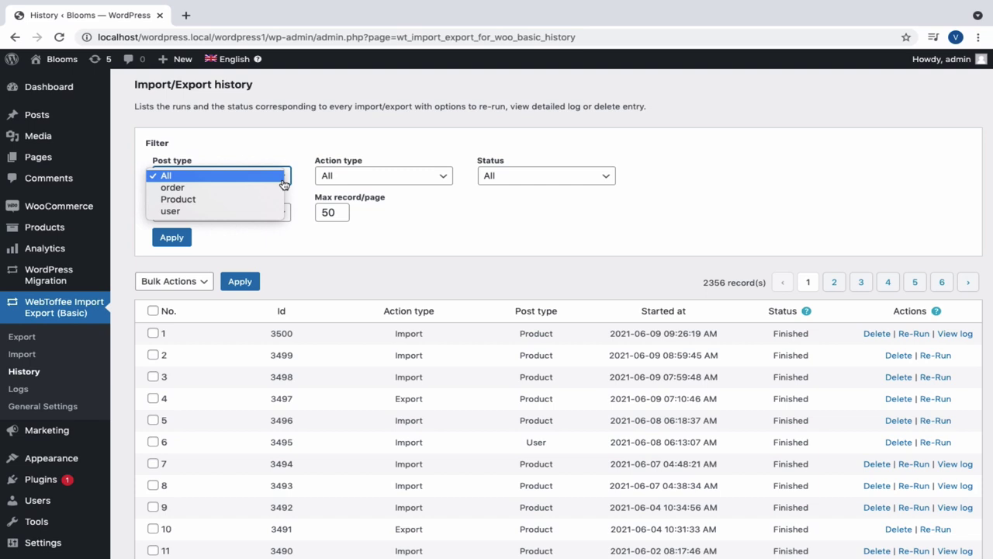
{"action": "left_click", "coordinate": [313, 177]}
{"action": "left_click", "coordinate": [419, 177]}
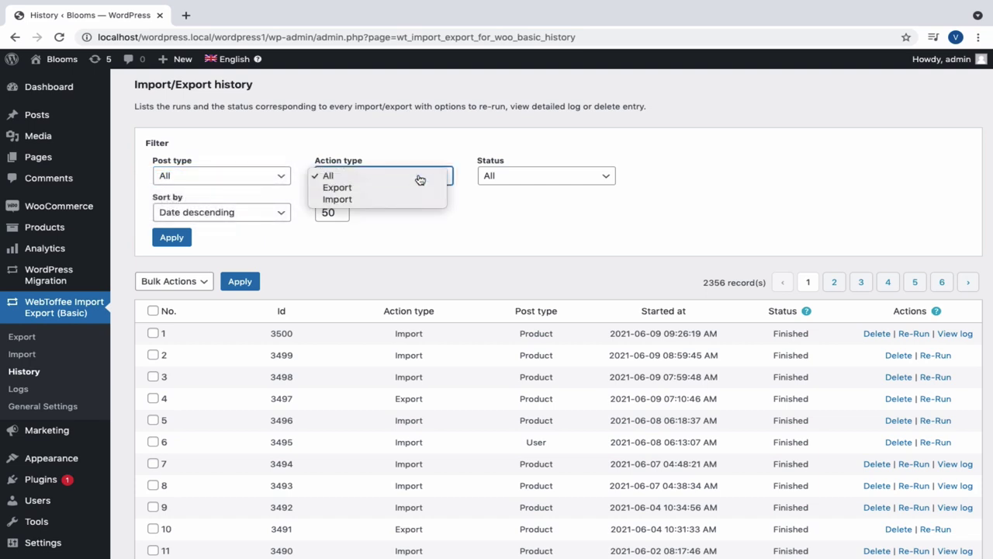
{"action": "left_click", "coordinate": [419, 177]}
{"action": "left_click", "coordinate": [533, 178]}
{"action": "left_click", "coordinate": [533, 179]}
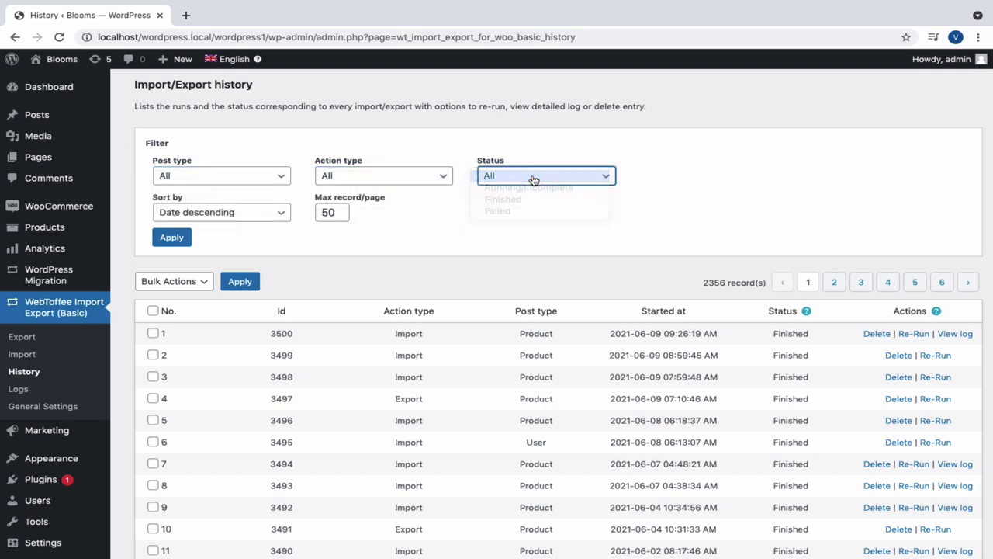
{"action": "left_click", "coordinate": [281, 214]}
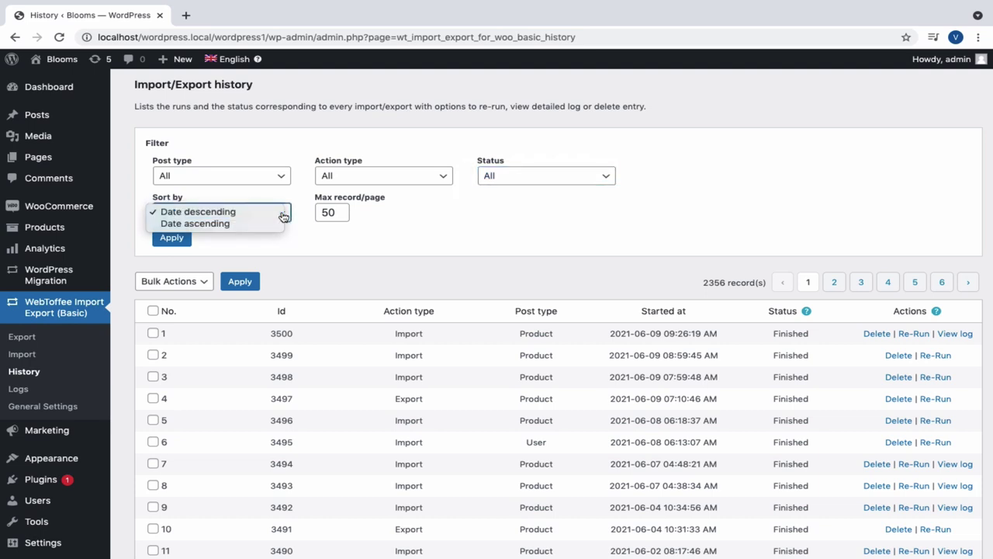
{"action": "left_click", "coordinate": [20, 389]}
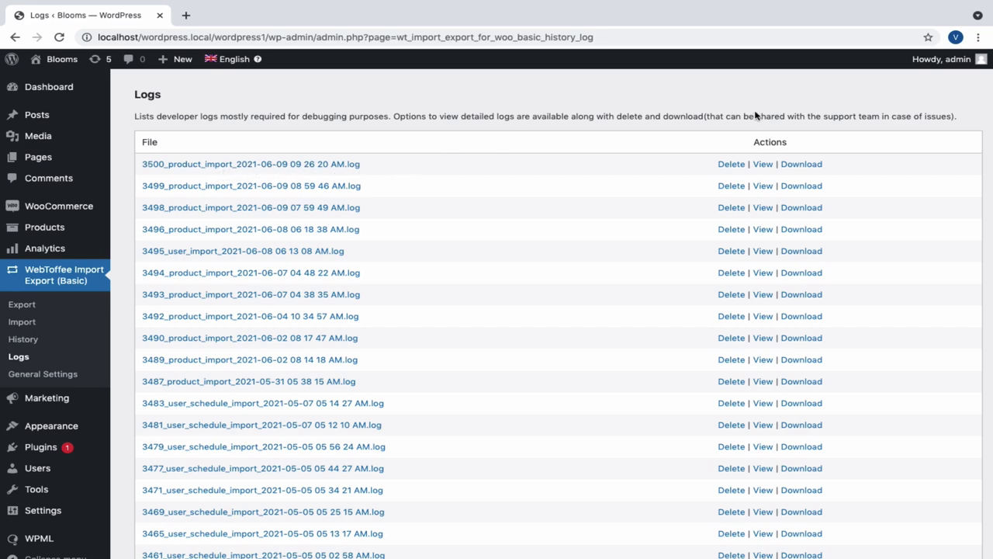
View the newest 3500_product_import log, then download it
{"action": "left_click", "coordinate": [763, 163]}
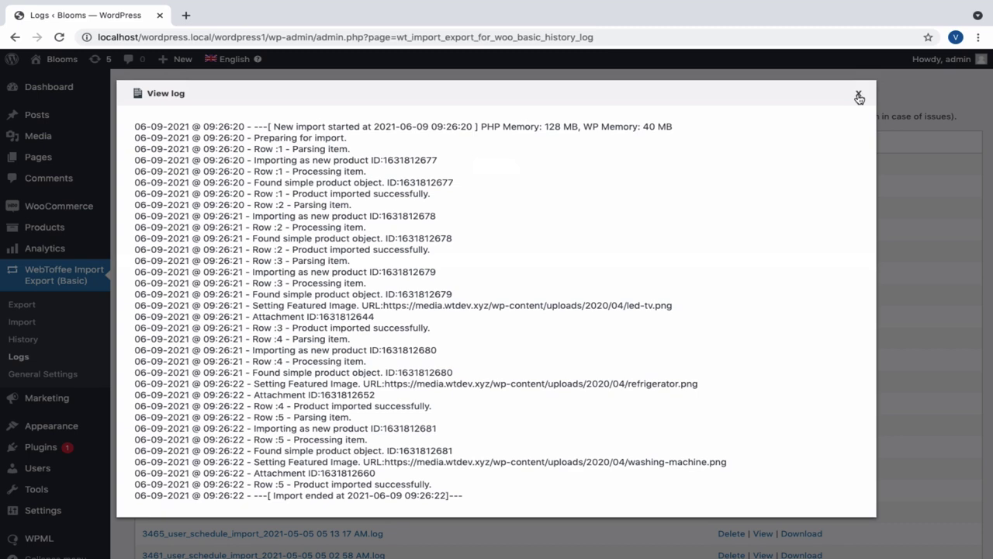
{"action": "left_click", "coordinate": [859, 96]}
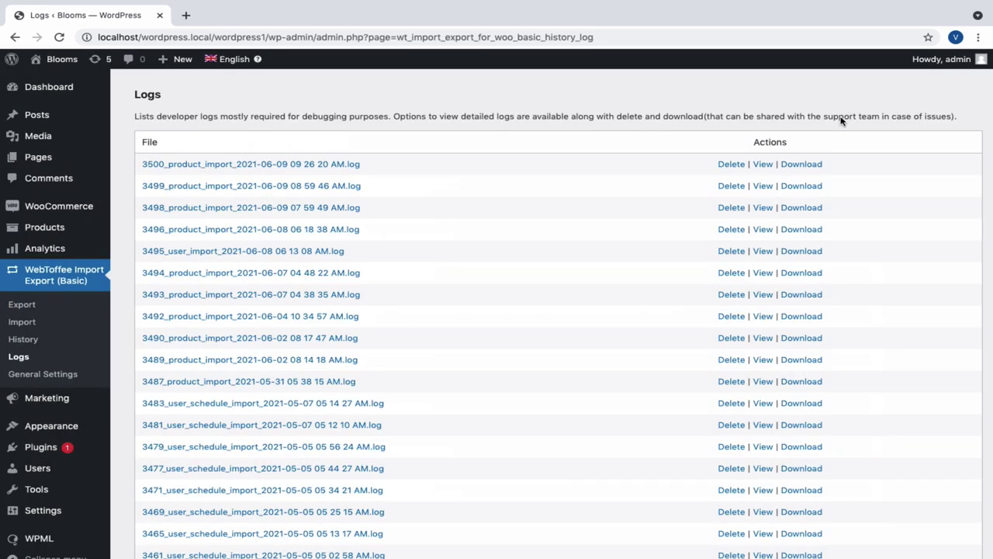
{"action": "left_click", "coordinate": [809, 170]}
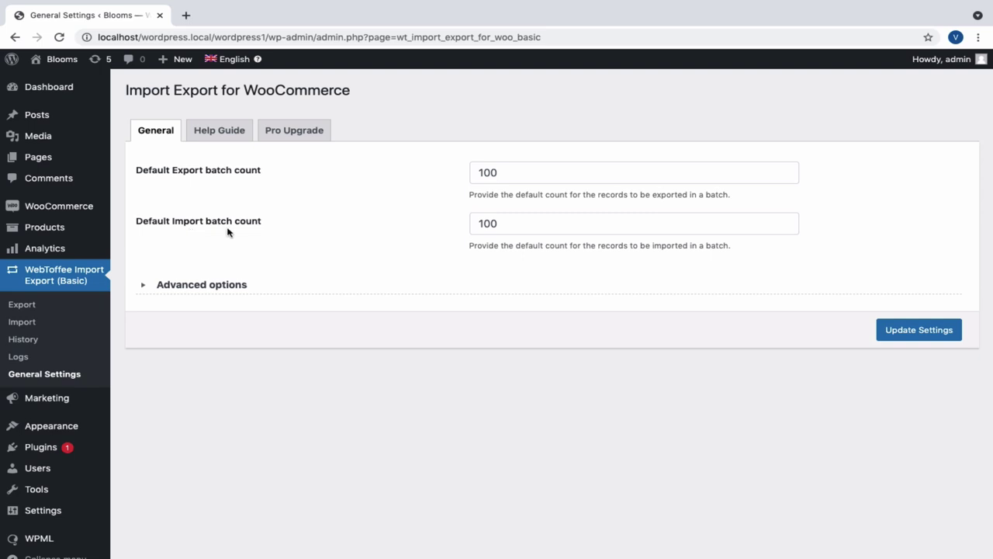
Under Advanced options keep Generate import log at Yes, and update the general settings
{"action": "left_click", "coordinate": [150, 285]}
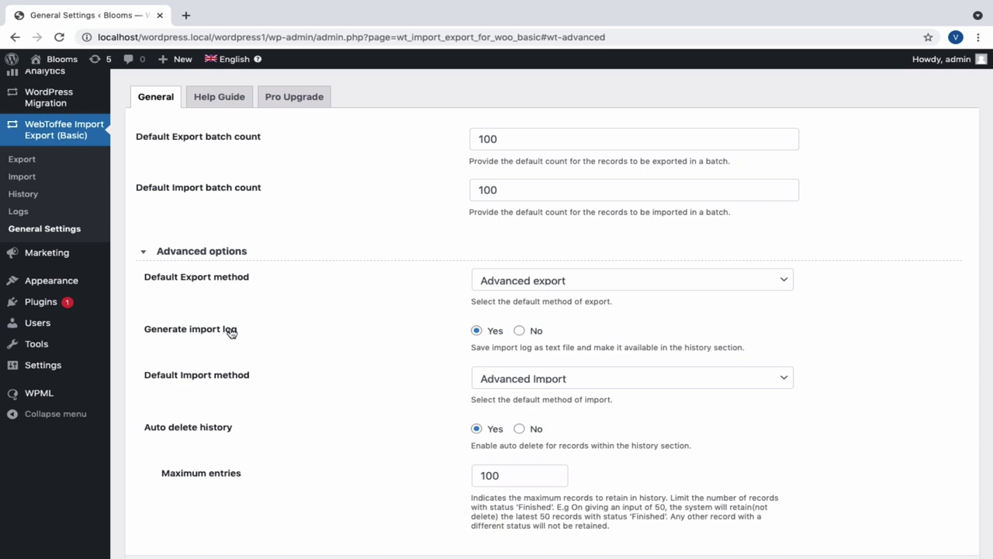
{"action": "left_click", "coordinate": [476, 331]}
{"action": "scroll", "coordinate": [548, 489], "scroll_direction": "down", "scroll_amount": 2}
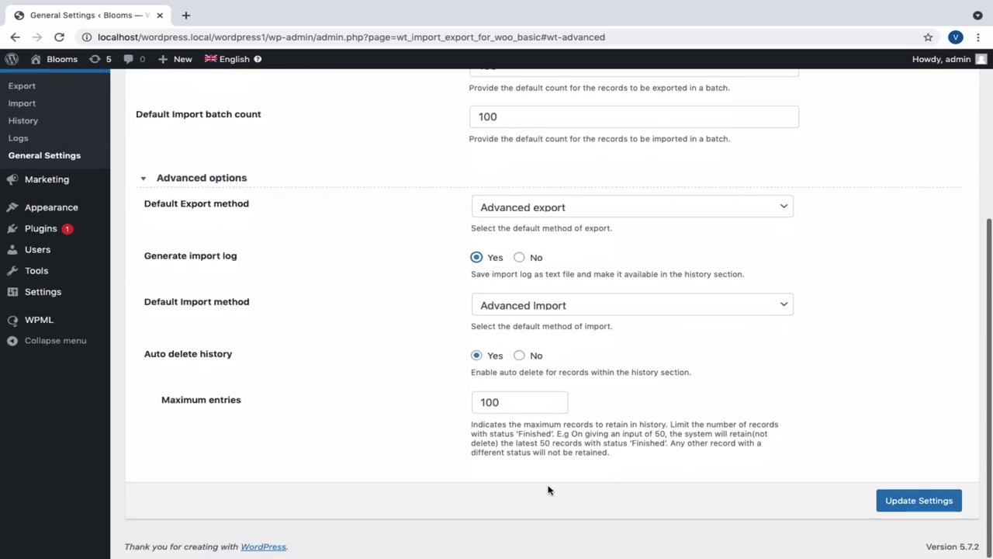
{"action": "left_click", "coordinate": [891, 501]}
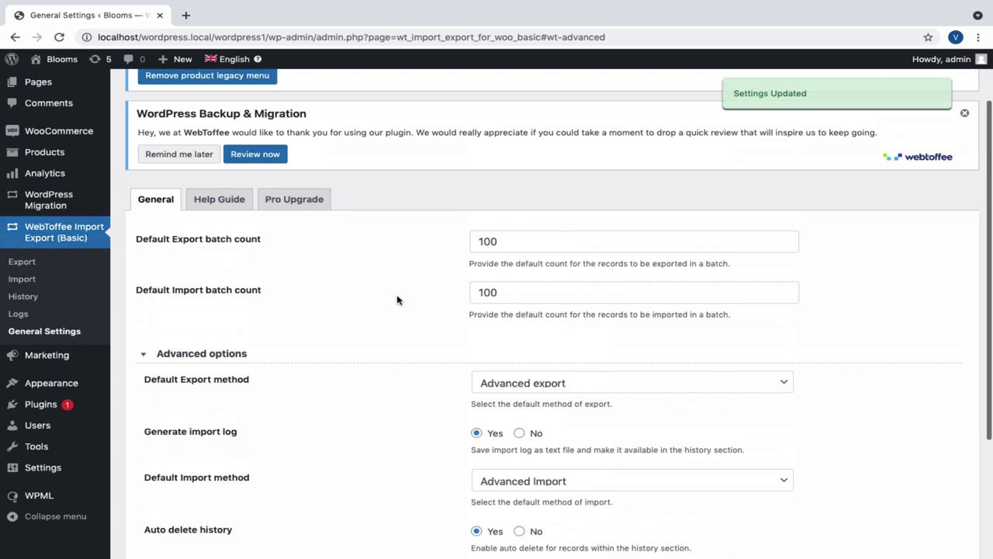
{"action": "left_click", "coordinate": [234, 138]}
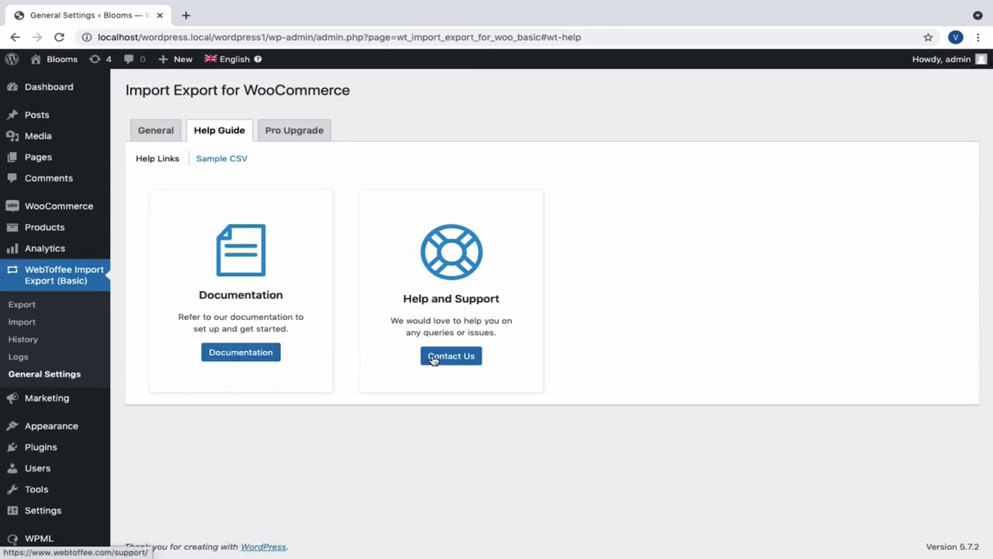
Check the sample product CSV, then review the Pro Upgrade free-versus-premium feature comparison
{"action": "left_click", "coordinate": [219, 162]}
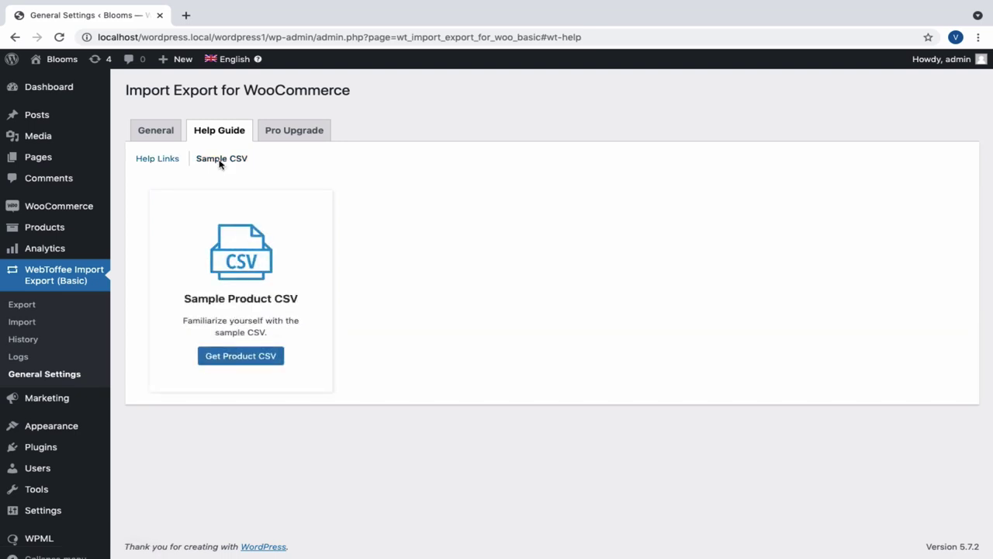
{"action": "left_click", "coordinate": [273, 130]}
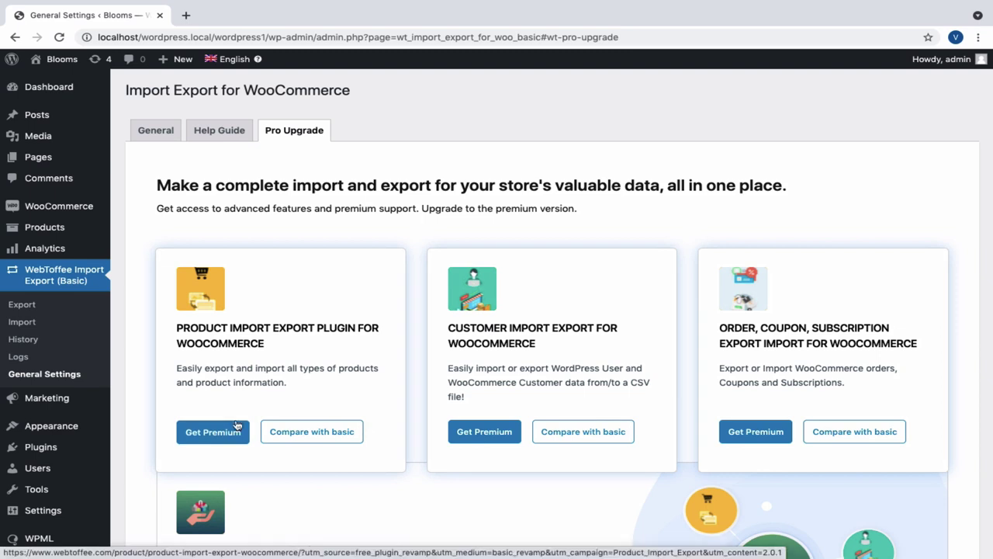
{"action": "left_click", "coordinate": [350, 433]}
{"action": "scroll", "coordinate": [350, 432], "scroll_direction": "down", "scroll_amount": 4}
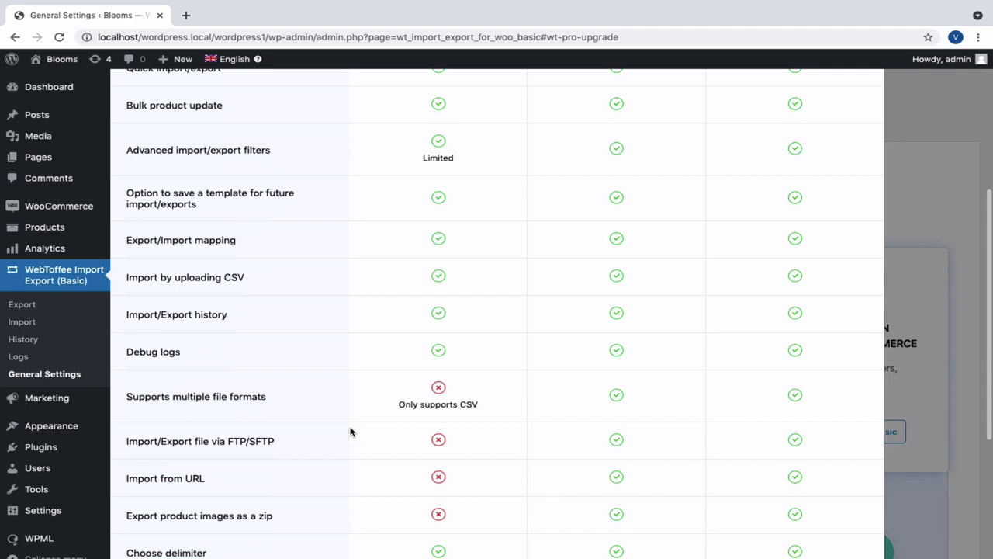
{"action": "scroll", "coordinate": [350, 432], "scroll_direction": "up", "scroll_amount": 4}
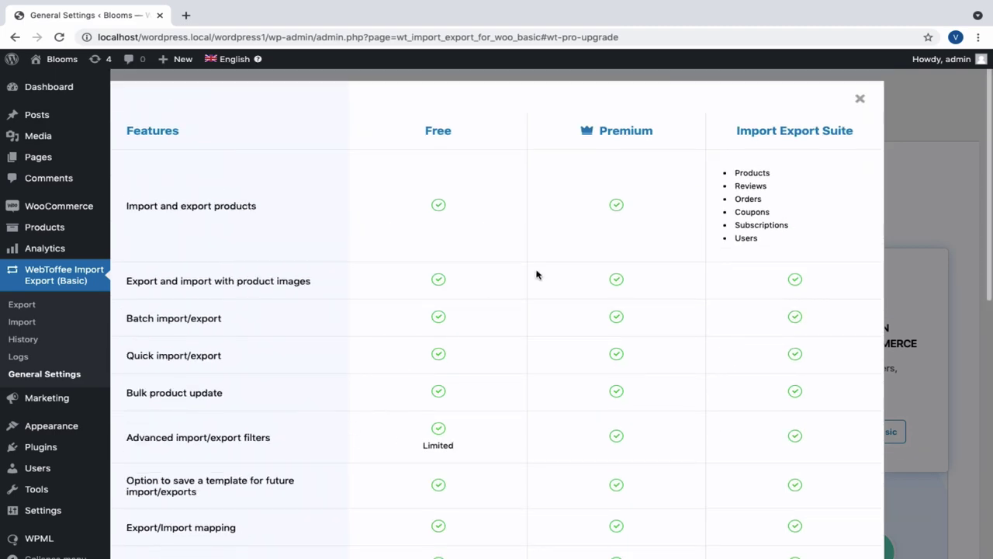
{"action": "left_click", "coordinate": [858, 100]}
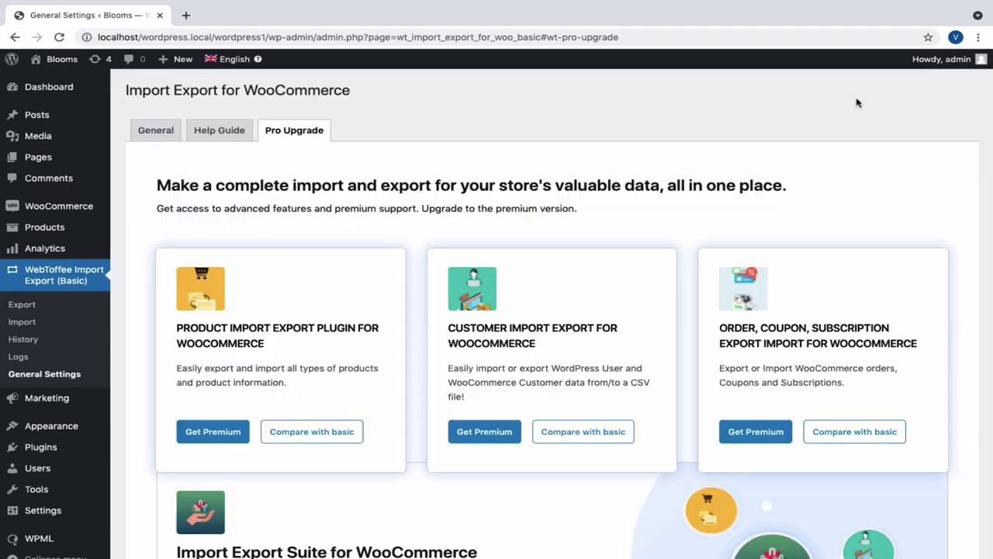